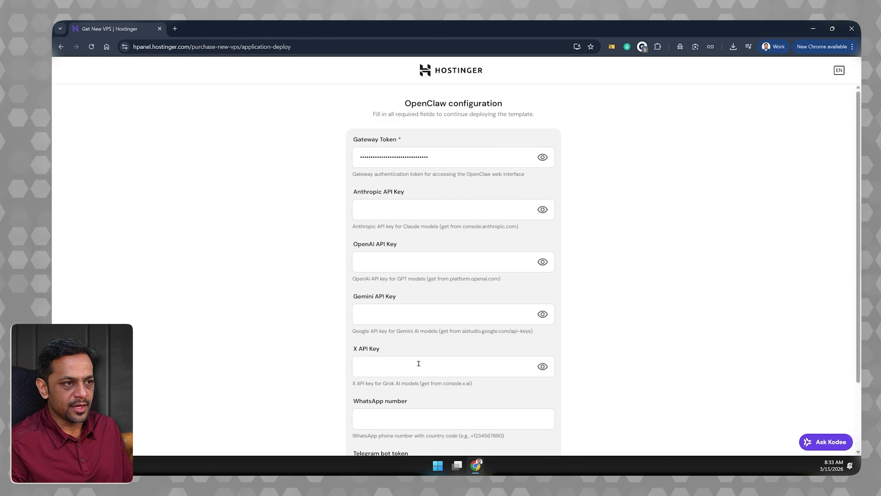
- Open the OpenAI Platform's organization API keys page in a new browser tab and log in to the account
{"action": "scroll", "coordinate": [419, 363], "scroll_direction": "down", "scroll_amount": 3}
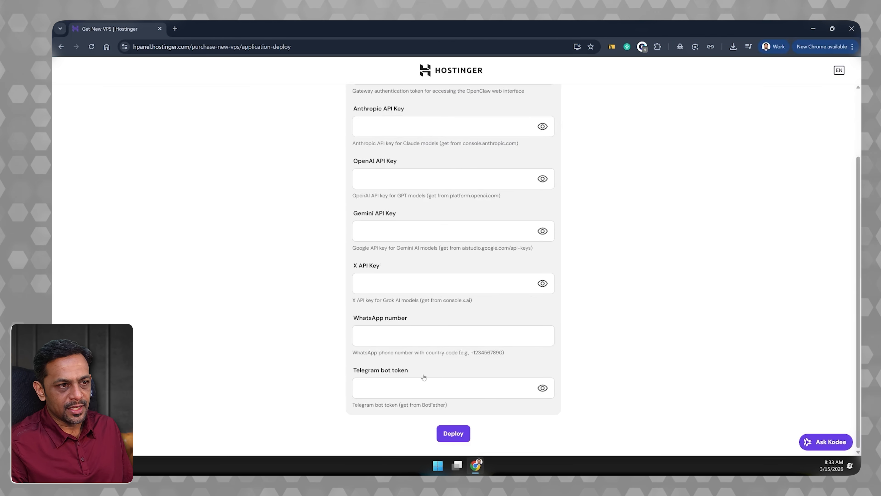
{"action": "scroll", "coordinate": [402, 378], "scroll_direction": "up", "scroll_amount": 3}
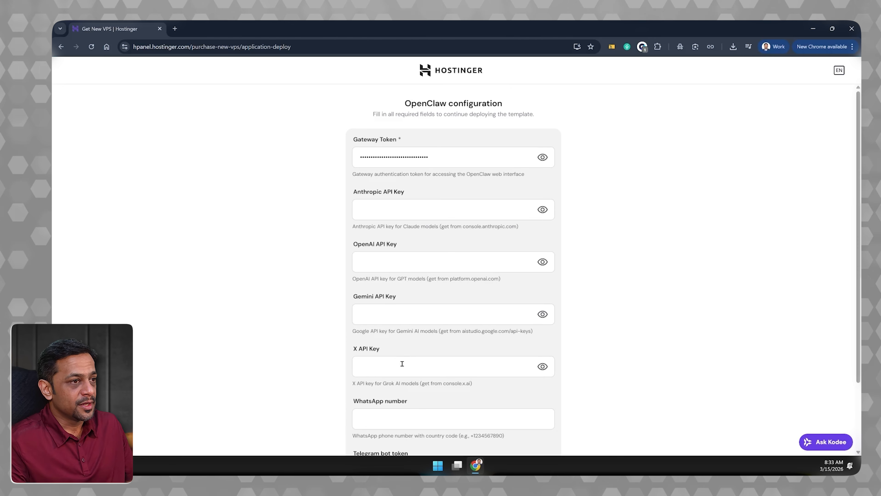
{"action": "left_click", "coordinate": [174, 29]}
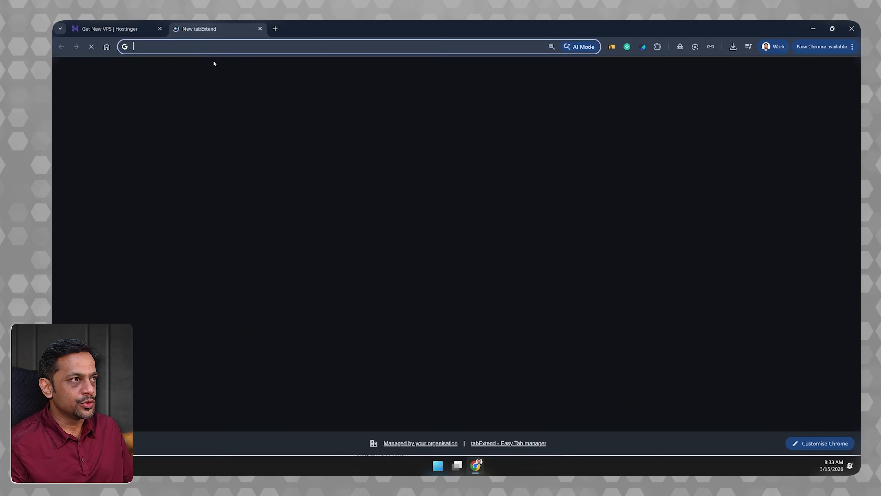
{"action": "type", "text": "open"}
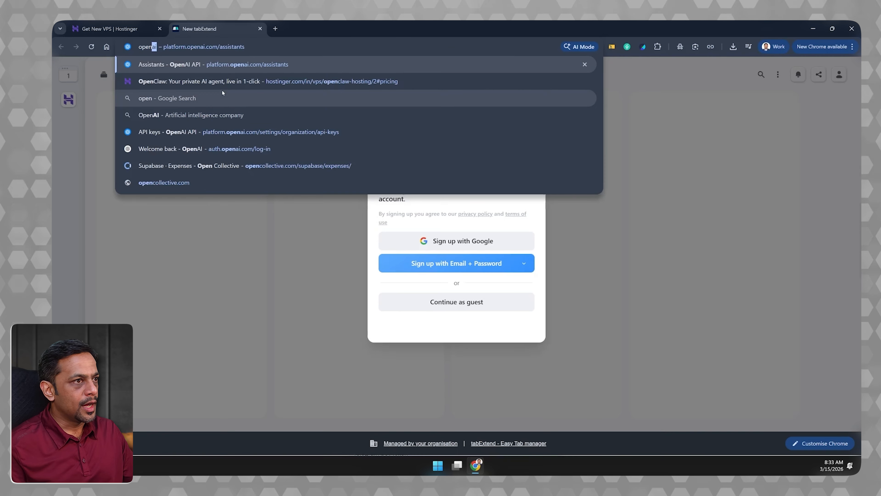
{"action": "key", "text": "Down"}
{"action": "key", "text": "Down"}
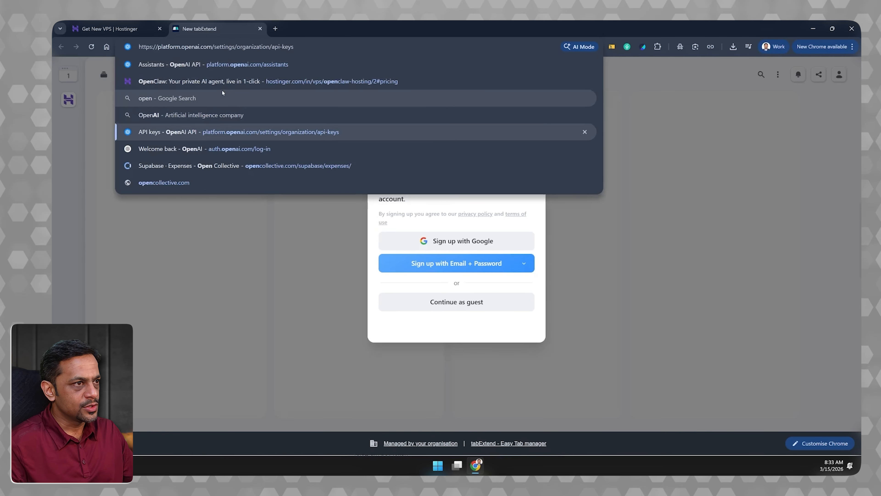
{"action": "key", "text": "Return"}
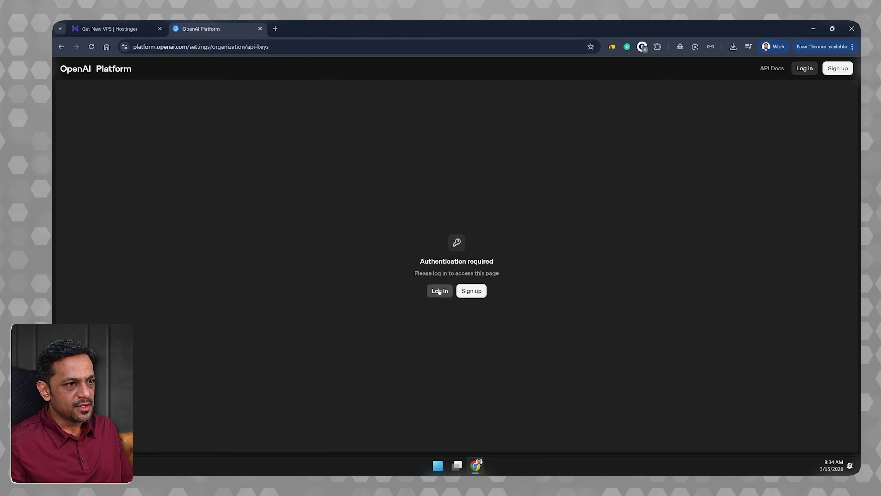
{"action": "left_click", "coordinate": [439, 290]}
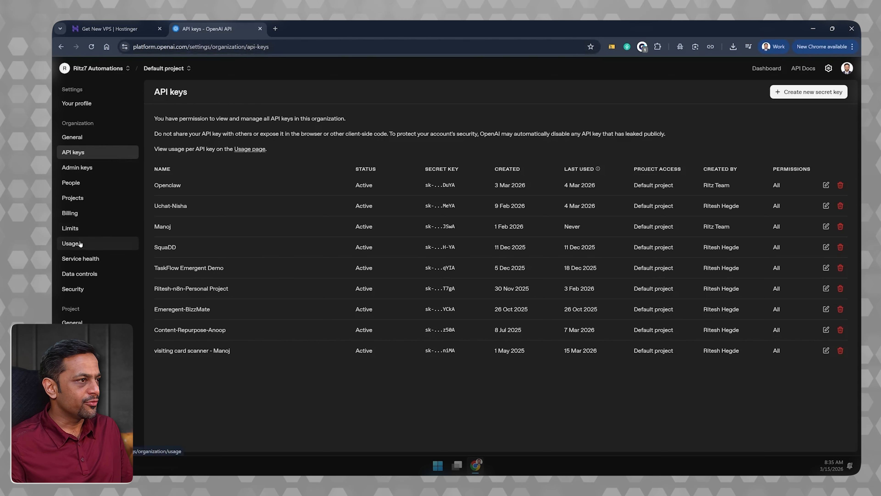
- Check the credit balance in the organization's billing overview and return to the API keys page
{"action": "left_click", "coordinate": [78, 214]}
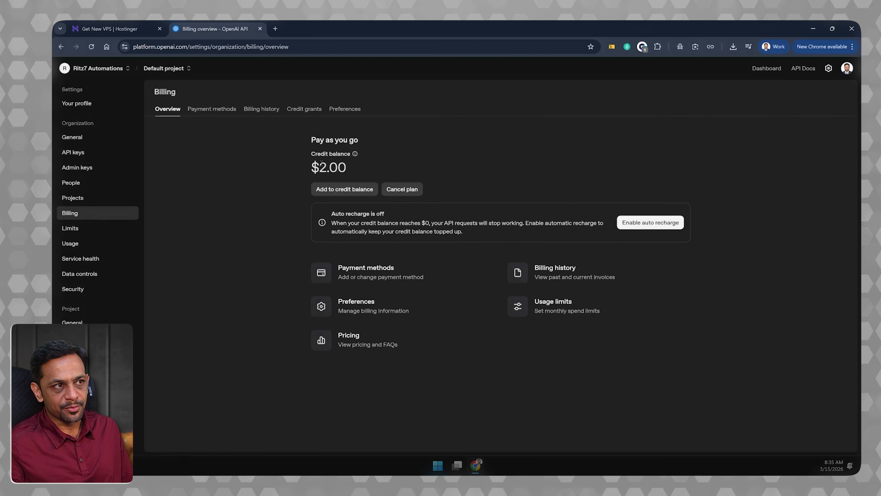
{"action": "double_click", "coordinate": [332, 168]}
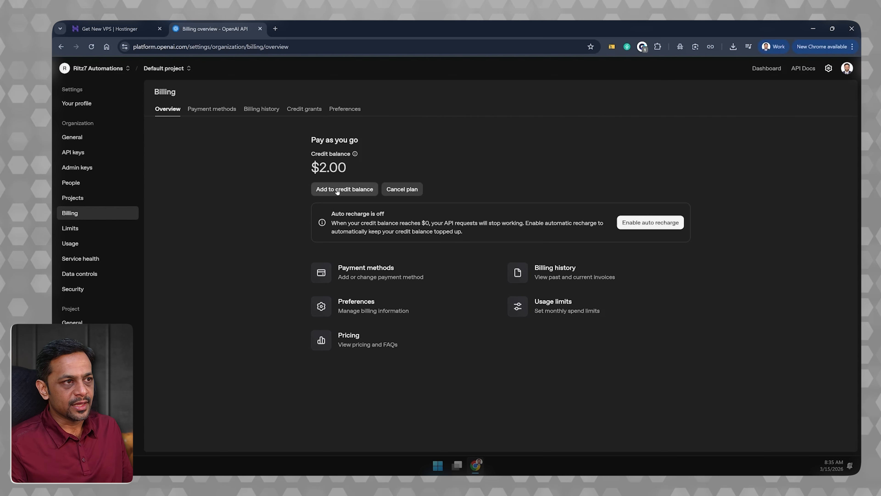
{"action": "left_click", "coordinate": [82, 154]}
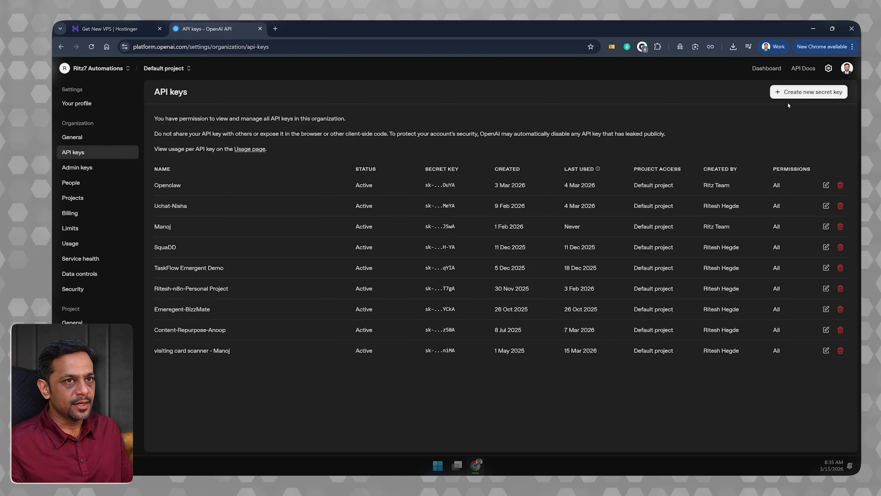
- Create a secret key named "OPenClaw Hostinger" in the Default project with All permissions and copy the key
{"action": "left_click", "coordinate": [804, 93]}
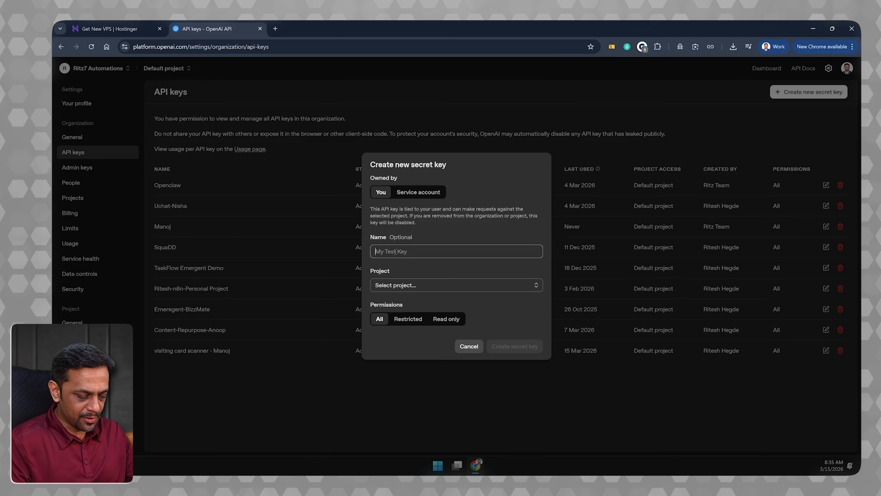
{"action": "type", "text": "OPenClaw"}
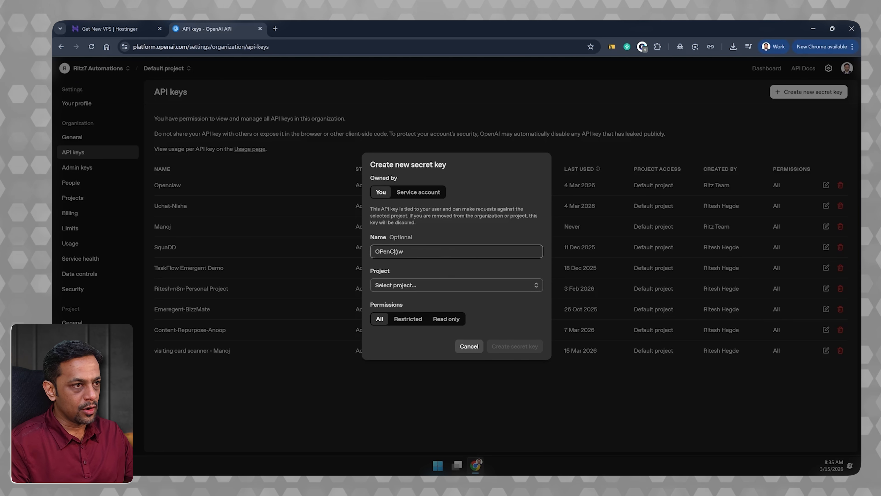
{"action": "type", "text": " Hostingert"}
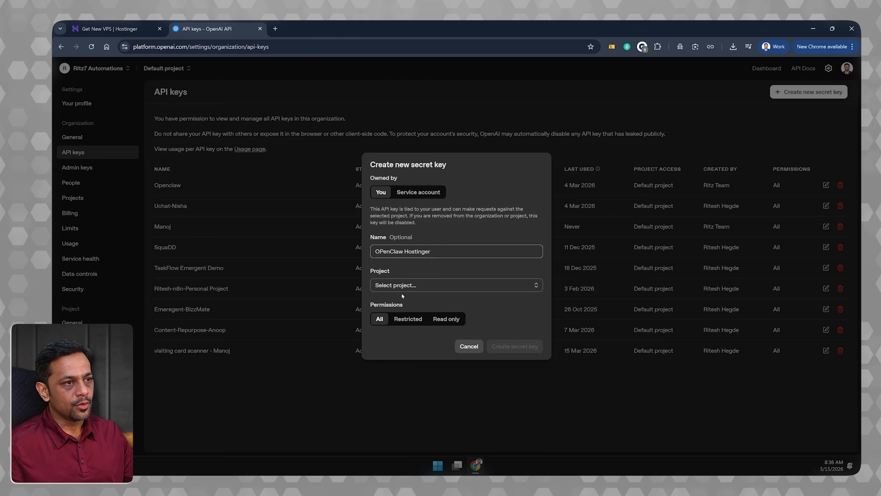
{"action": "left_click", "coordinate": [407, 285]}
{"action": "left_click", "coordinate": [403, 303]}
{"action": "left_click", "coordinate": [510, 347]}
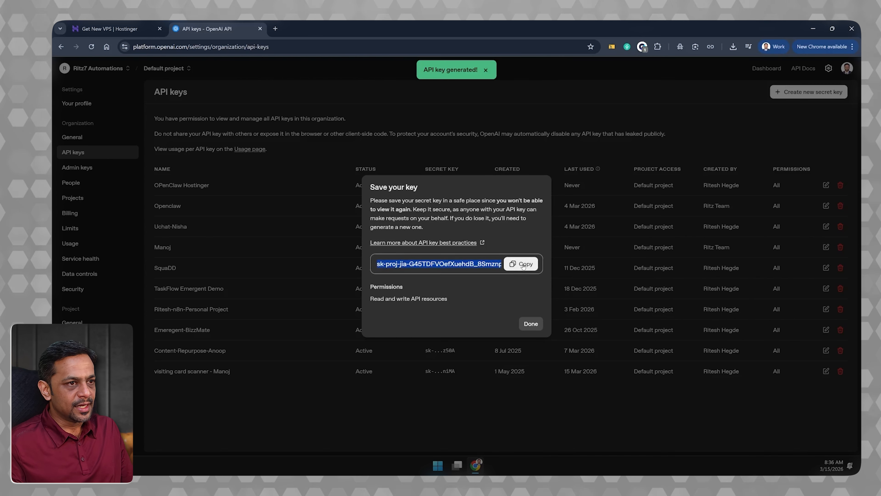
{"action": "left_click", "coordinate": [523, 265]}
{"action": "left_click", "coordinate": [531, 324]}
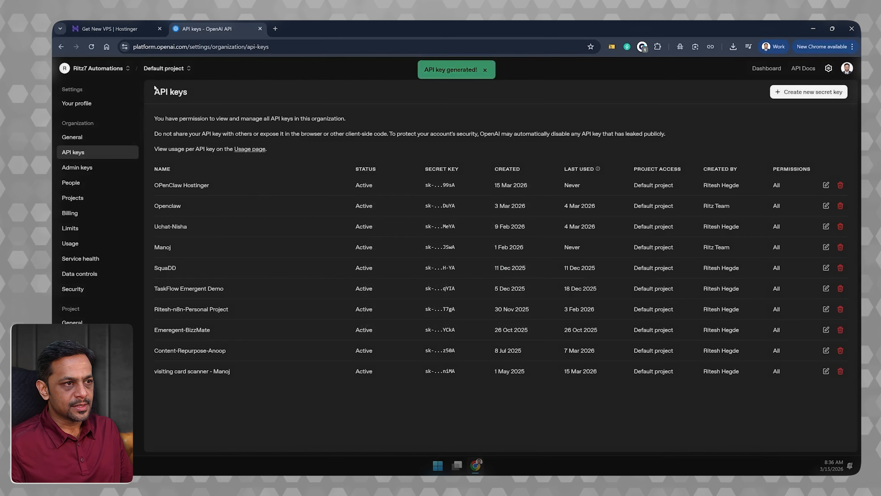
- Return to the Hostinger OpenClaw configuration and paste the copied secret key as the OpenAI API Key
{"action": "left_click", "coordinate": [104, 28]}
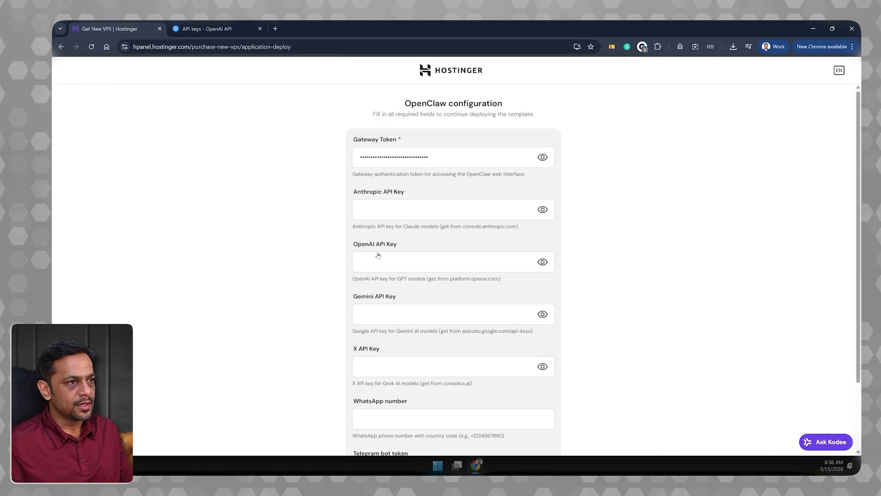
{"action": "left_click", "coordinate": [377, 260]}
{"action": "key", "text": "ctrl+v"}
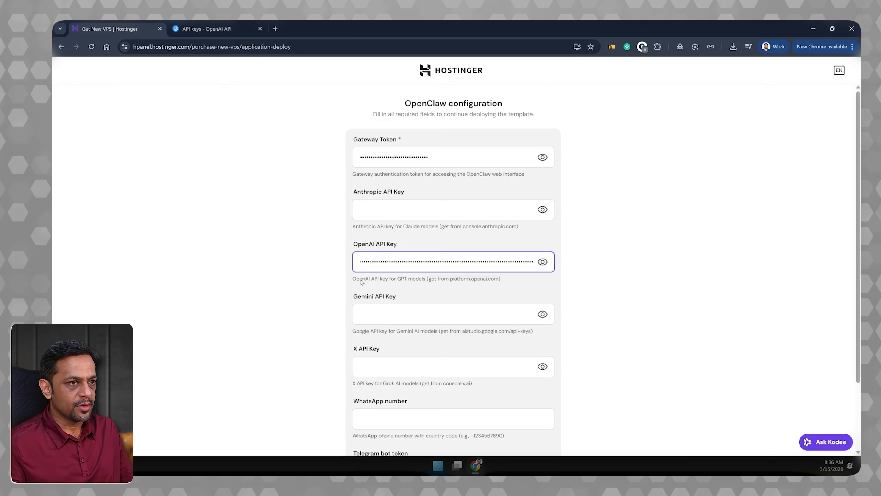
{"action": "left_click", "coordinate": [379, 307]}
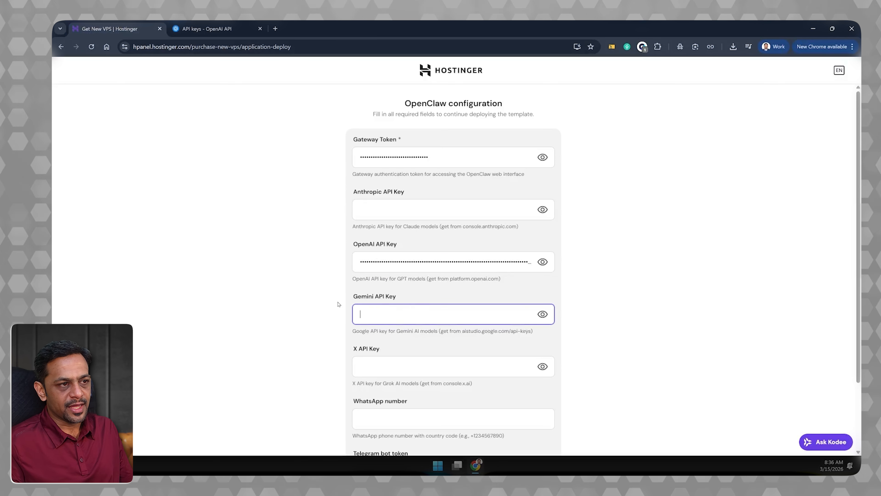
- Open Telegram Web (web.telegram.org) in a new browser tab and log in by phone number
{"action": "scroll", "coordinate": [329, 304], "scroll_direction": "down", "scroll_amount": 2}
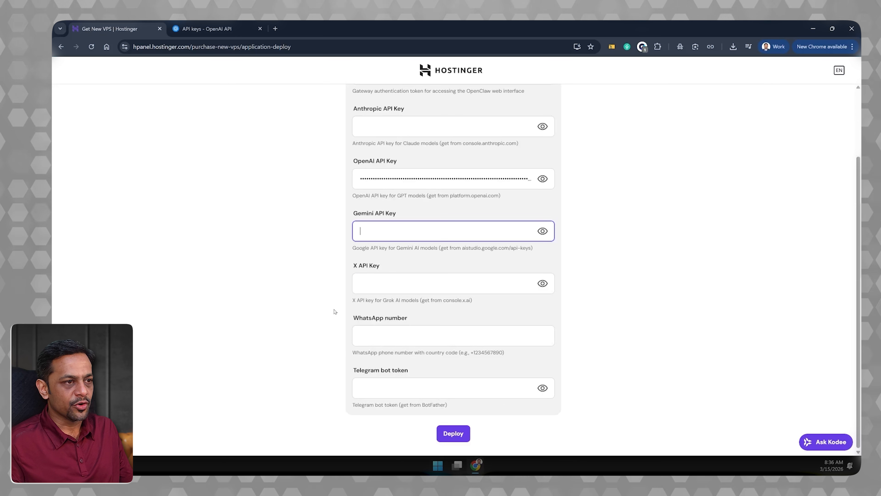
{"action": "left_click", "coordinate": [375, 388]}
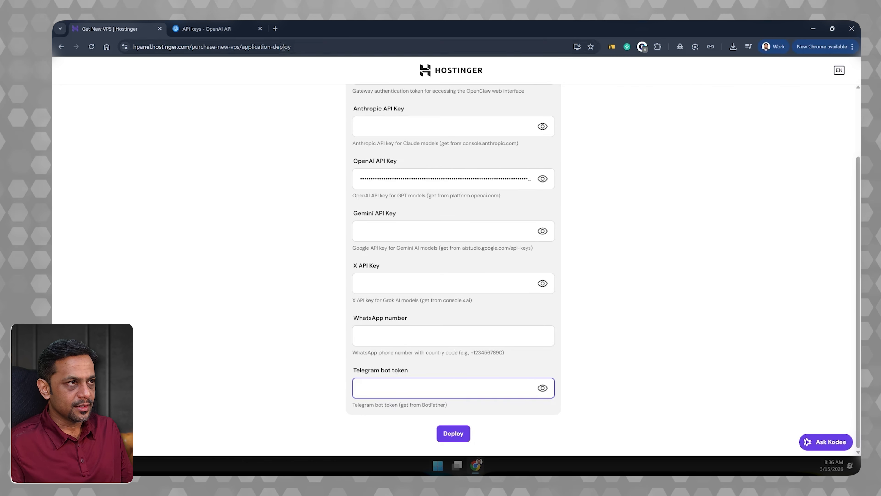
{"action": "left_click", "coordinate": [274, 29]}
{"action": "type", "text": "telegram"}
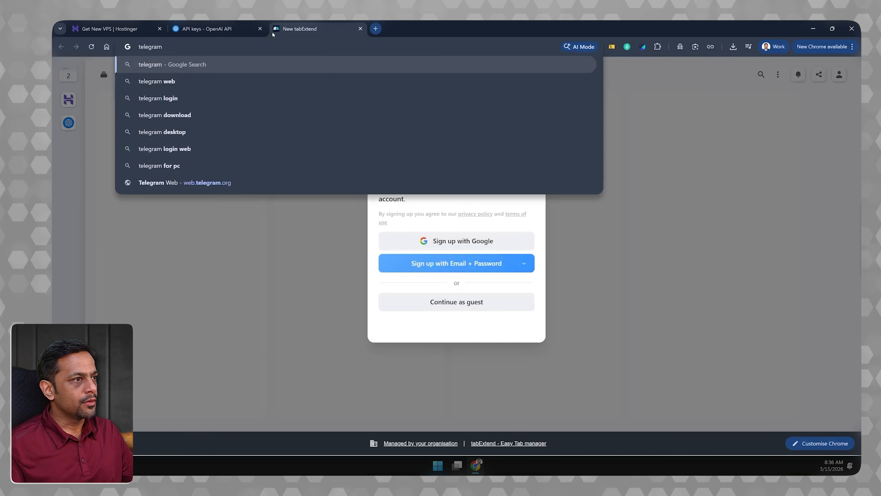
{"action": "key", "text": "Down"}
{"action": "key", "text": "Down"}
{"action": "key", "text": "Down"}
{"action": "key", "text": "Down"}
{"action": "key", "text": "Down"}
{"action": "key", "text": "Down"}
{"action": "key", "text": "Down"}
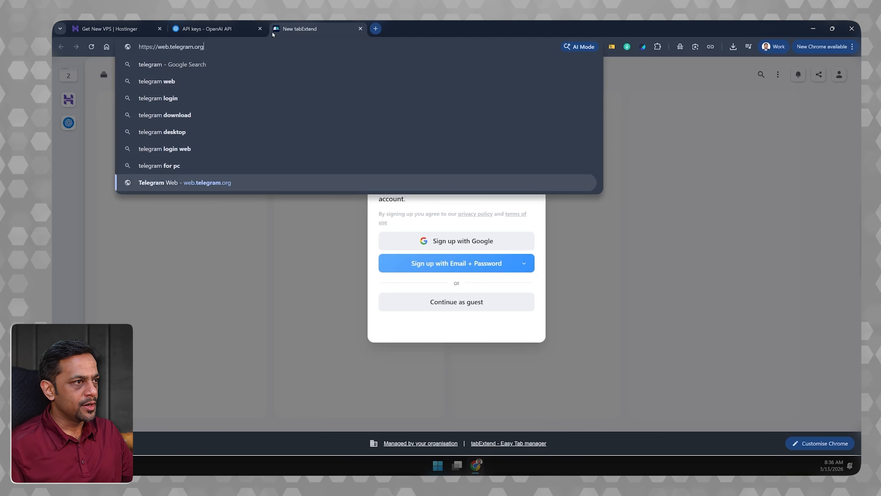
{"action": "key", "text": "Return"}
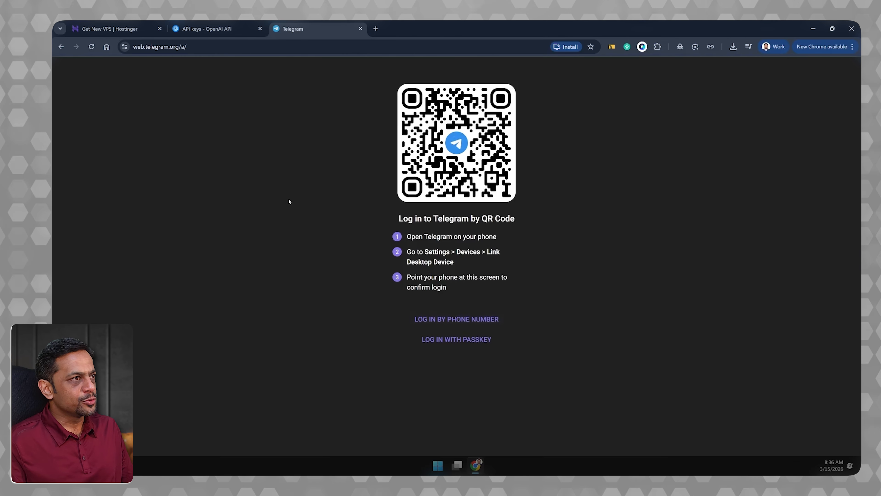
{"action": "left_click", "coordinate": [469, 320]}
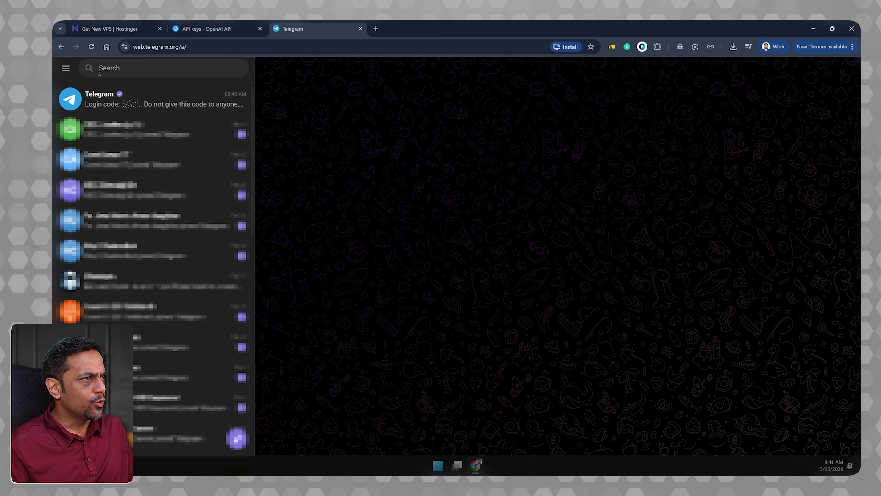
- Find the BotFather chat by searching for "botfather" and use /newbot to start a bot named OpenClaw
{"action": "left_click", "coordinate": [116, 69]}
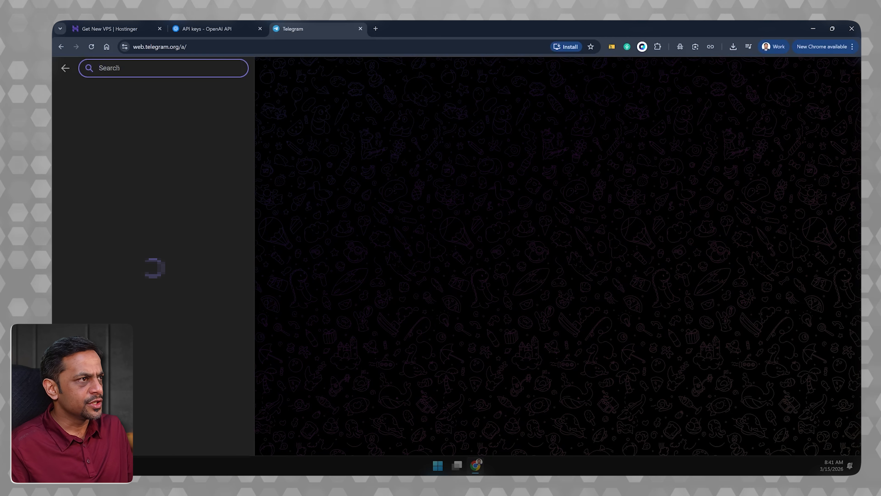
{"action": "type", "text": "botfather"}
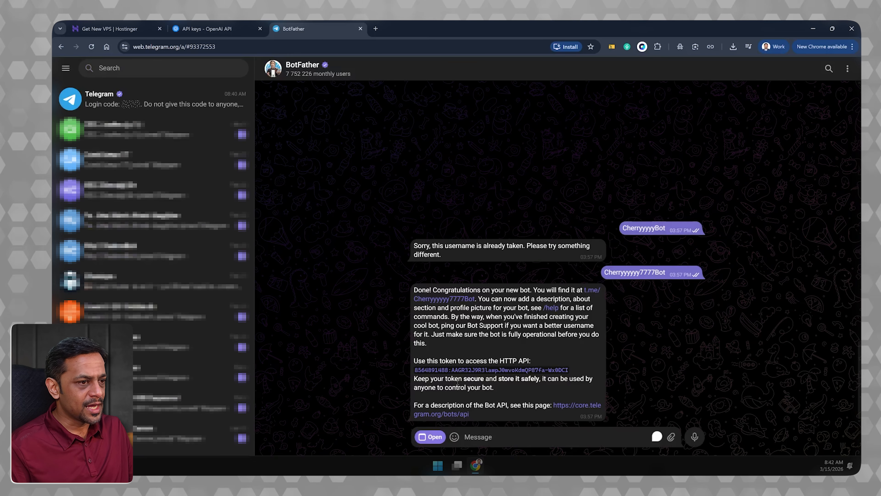
{"action": "type", "text": "/n"}
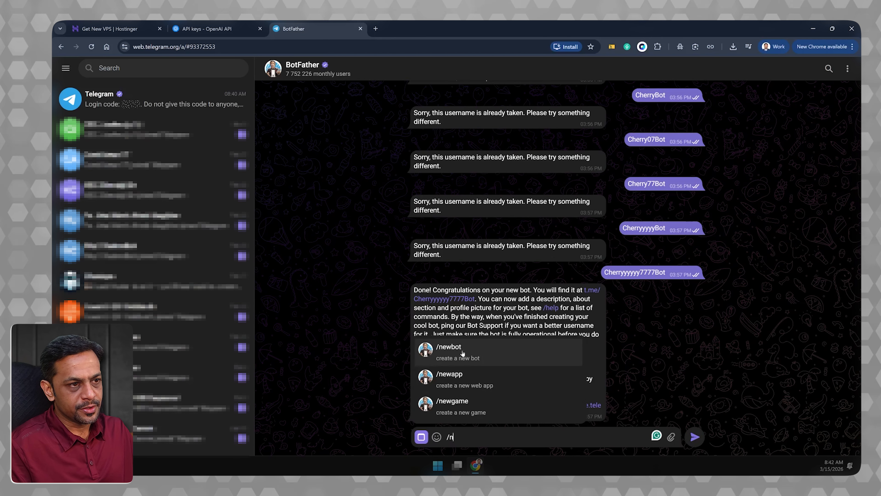
{"action": "left_click", "coordinate": [451, 352]}
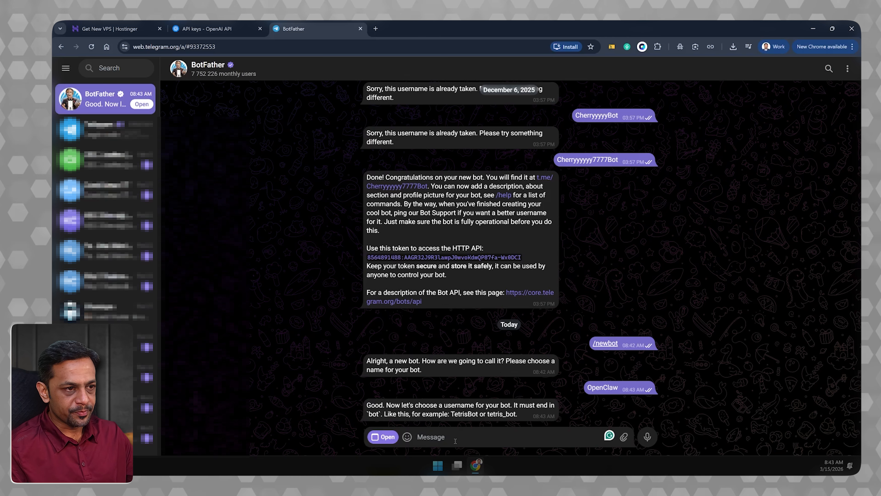
- Try to register the username OpenClaw_bot for the new bot with BotFather
{"action": "type", "text": "Open"}
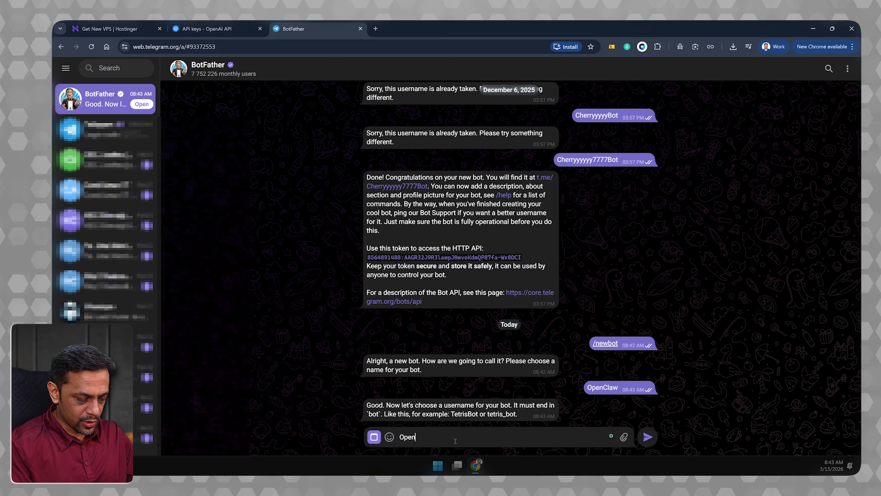
{"action": "type", "text": "Claw"}
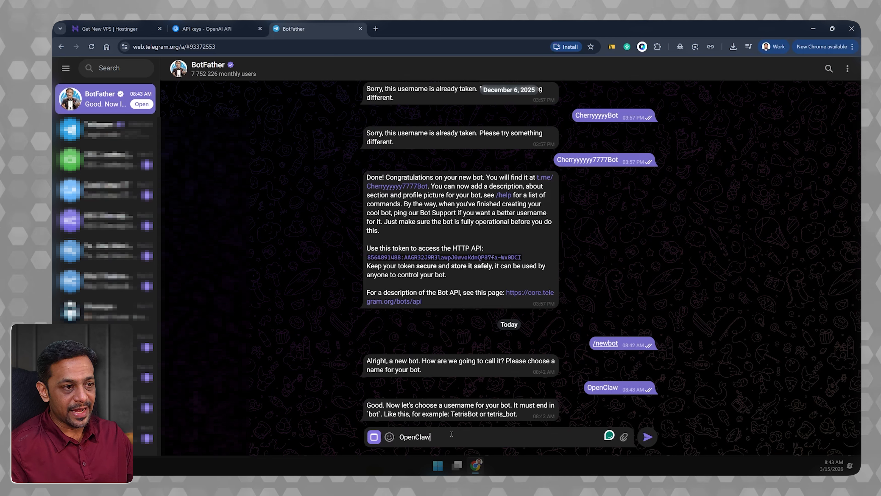
{"action": "type", "text": "_bot"}
{"action": "key", "text": "Return"}
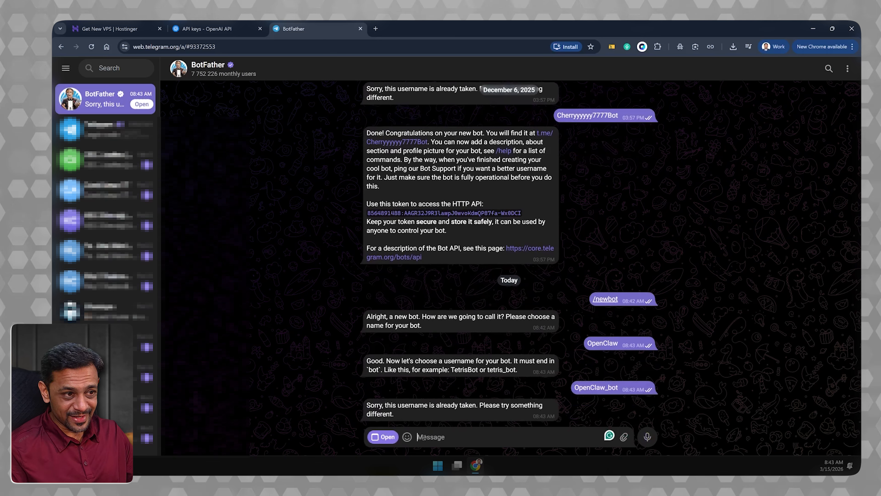
- Try to register the username Ritzai_bot for the new bot with BotFather
{"action": "type", "text": "Ritz7"}
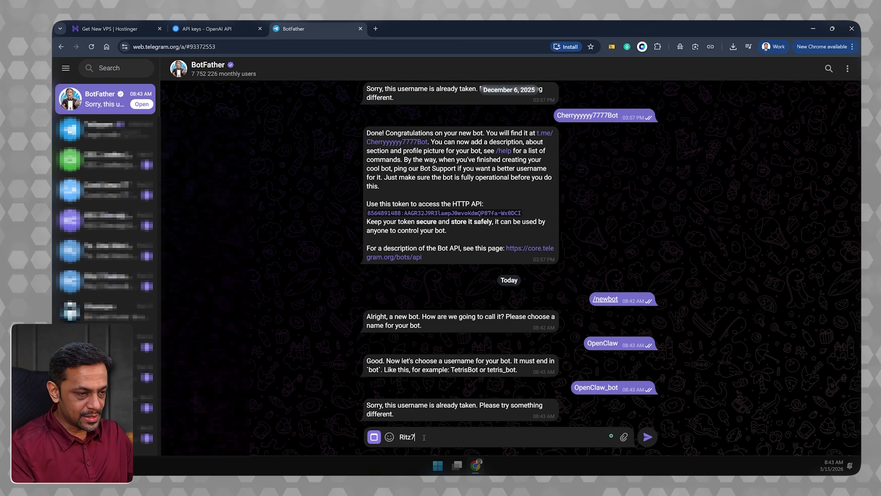
{"action": "key", "text": "BackSpace"}
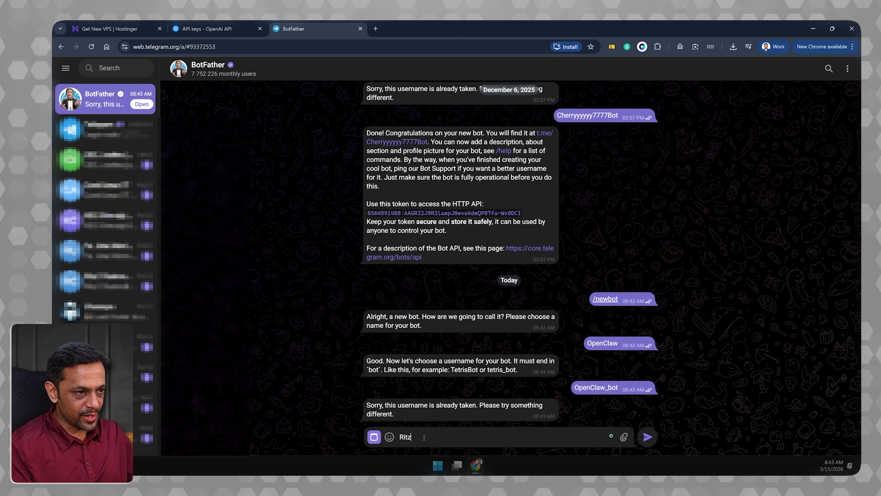
{"action": "type", "text": "ai"}
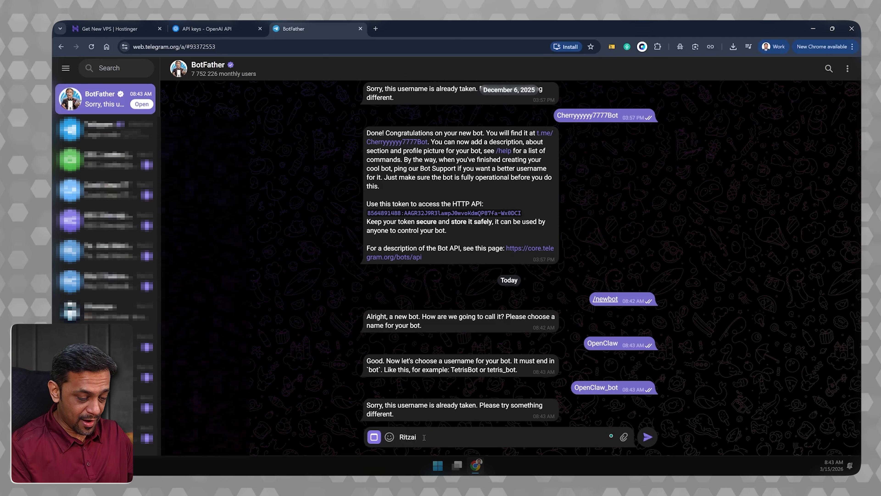
{"action": "type", "text": "_bot"}
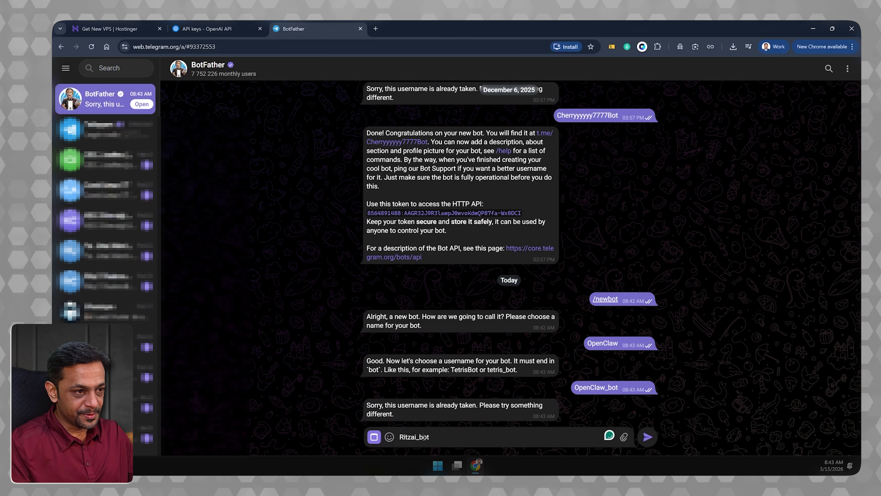
{"action": "key", "text": "Left"}
{"action": "key", "text": "Left"}
{"action": "key", "text": "Left"}
{"action": "key", "text": "Return"}
- Register the username ritz7ai_bot with BotFather and copy the new bot's HTTP API token
{"action": "type", "text": "ritz7ai_bot"}
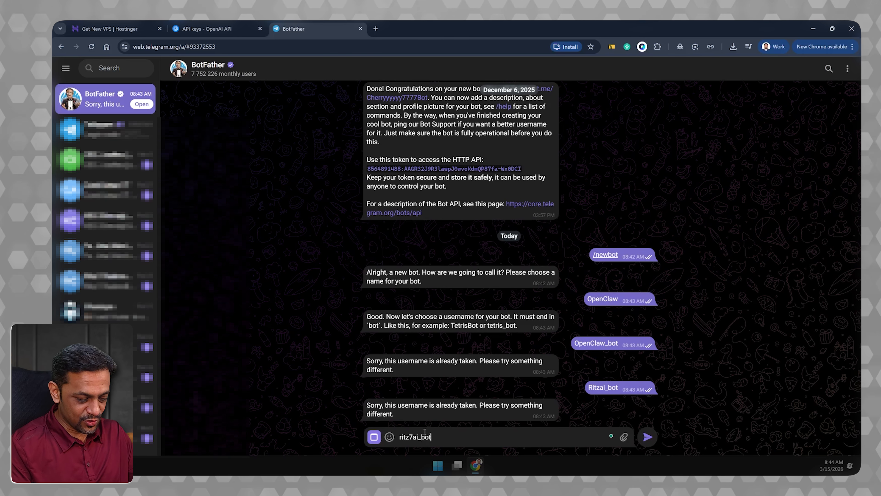
{"action": "key", "text": "Return"}
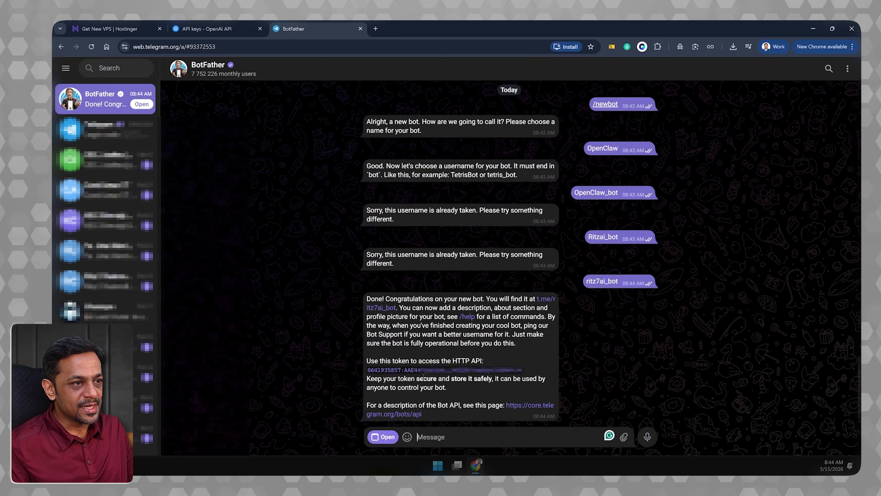
{"action": "left_click_drag", "start_coordinate": [529, 371], "coordinate": [367, 364]}
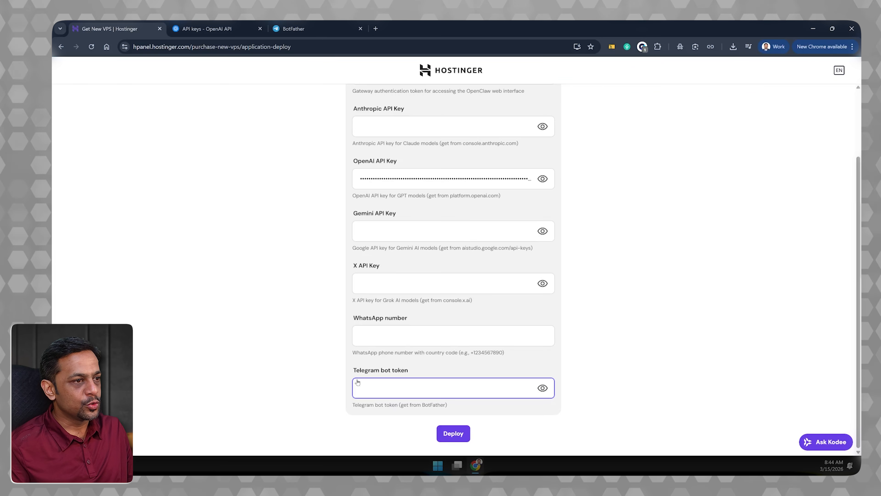
- Paste the copied token as the Telegram bot token in Hostinger's OpenClaw configuration, review the fields and deploy
{"action": "key", "text": "ctrl+v"}
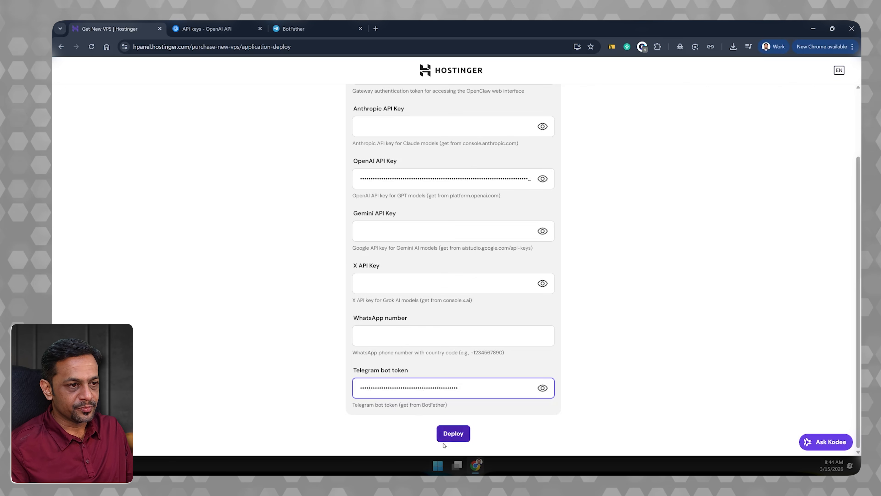
{"action": "scroll", "coordinate": [465, 301], "scroll_direction": "up", "scroll_amount": 3}
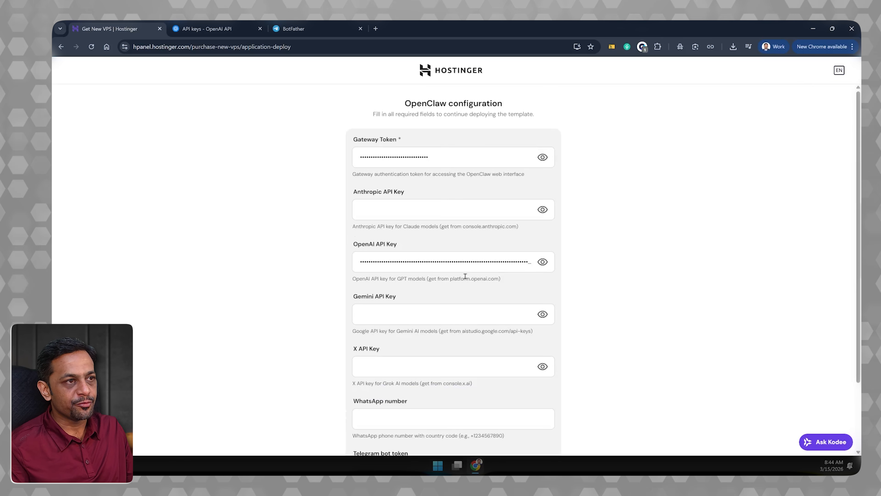
{"action": "scroll", "coordinate": [467, 304], "scroll_direction": "down", "scroll_amount": 2}
{"action": "scroll", "coordinate": [467, 303], "scroll_direction": "down", "scroll_amount": 1}
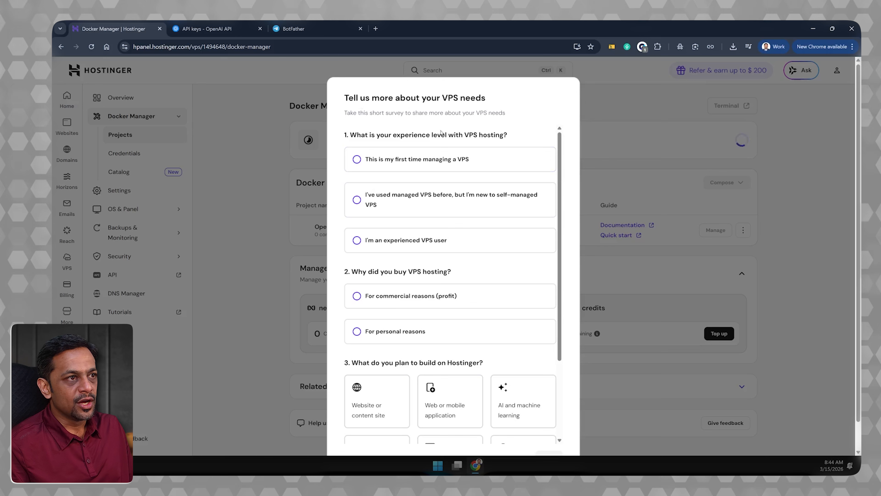
- Answer the VPS survey with "This is my first time managing a VPS" and "For personal reasons"
{"action": "left_click", "coordinate": [380, 159]}
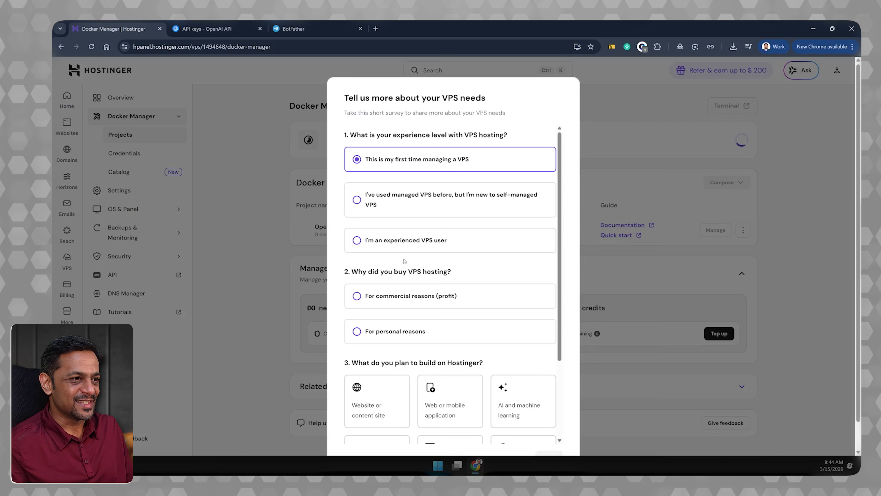
{"action": "scroll", "coordinate": [419, 258], "scroll_direction": "down", "scroll_amount": 1}
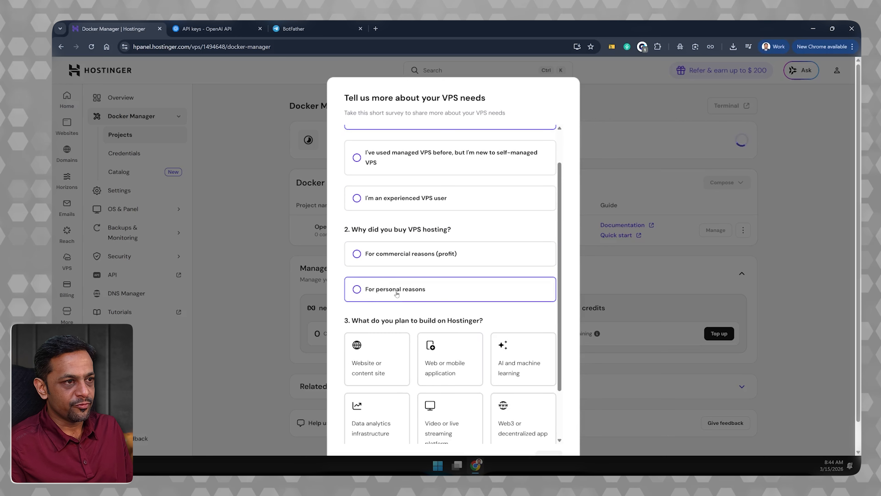
{"action": "left_click", "coordinate": [374, 293]}
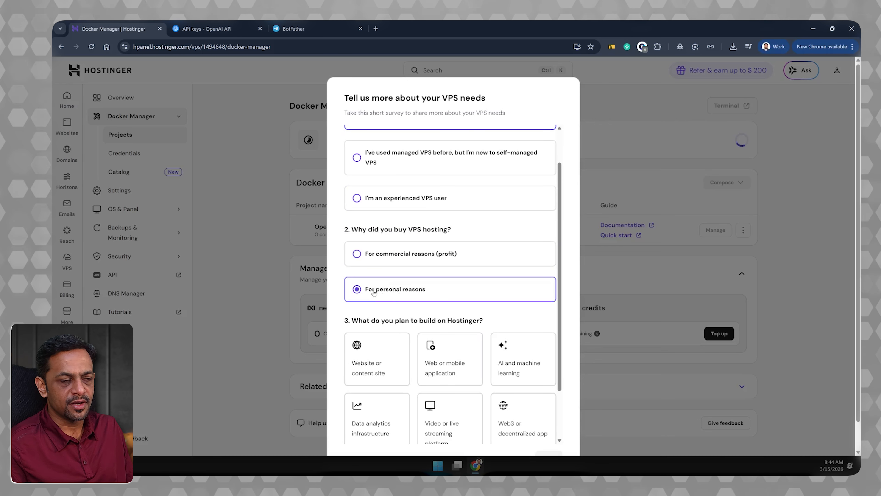
{"action": "scroll", "coordinate": [418, 308], "scroll_direction": "down", "scroll_amount": 2}
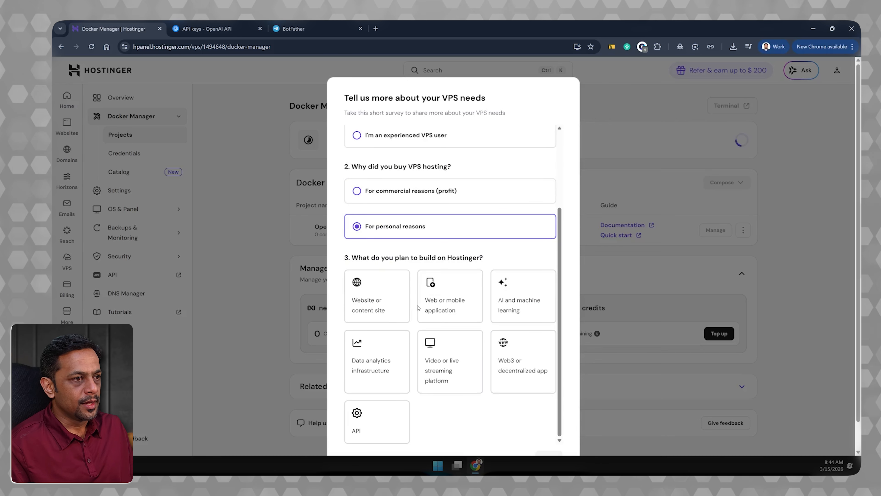
{"action": "left_click", "coordinate": [375, 296]}
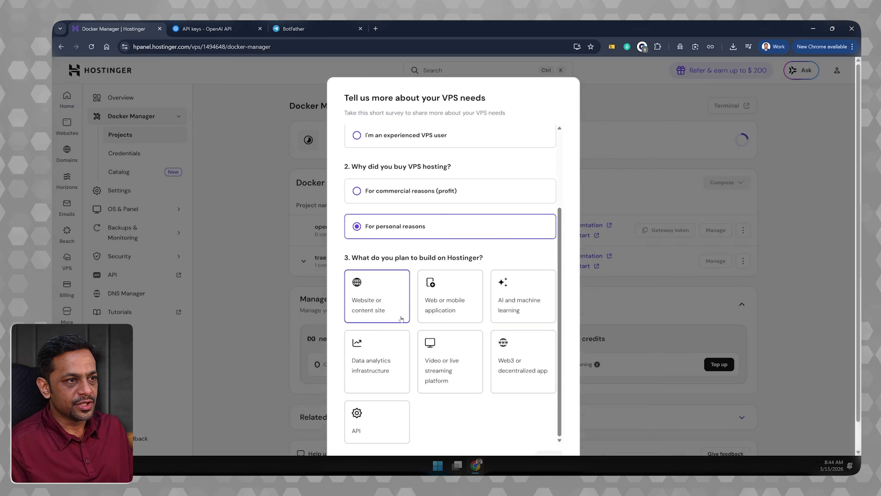
{"action": "left_click", "coordinate": [444, 309]}
{"action": "left_click", "coordinate": [512, 306]}
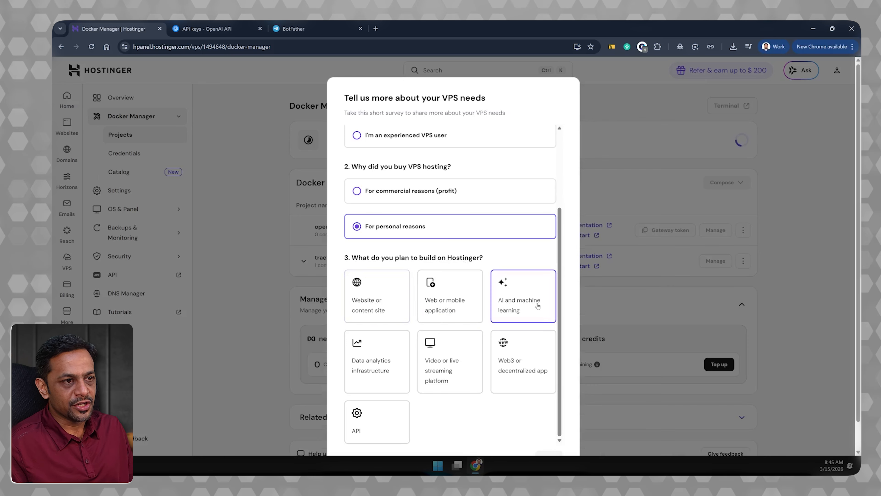
{"action": "left_click", "coordinate": [359, 364]}
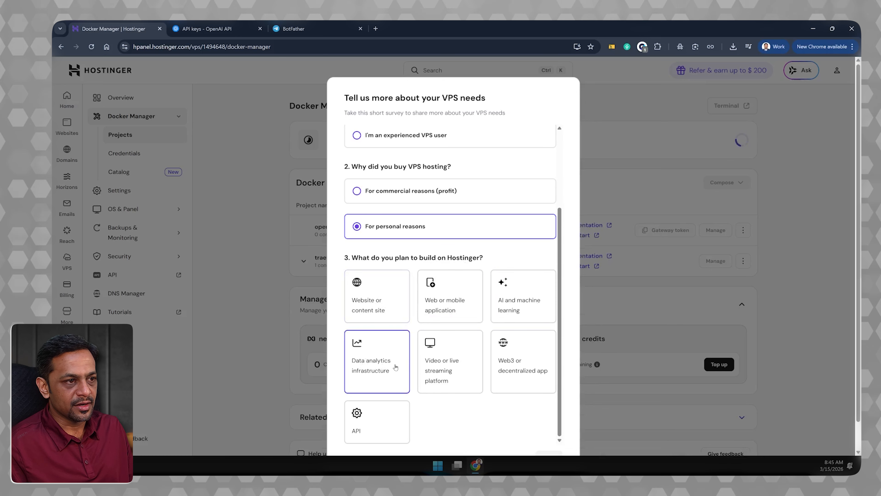
{"action": "left_click", "coordinate": [430, 381]}
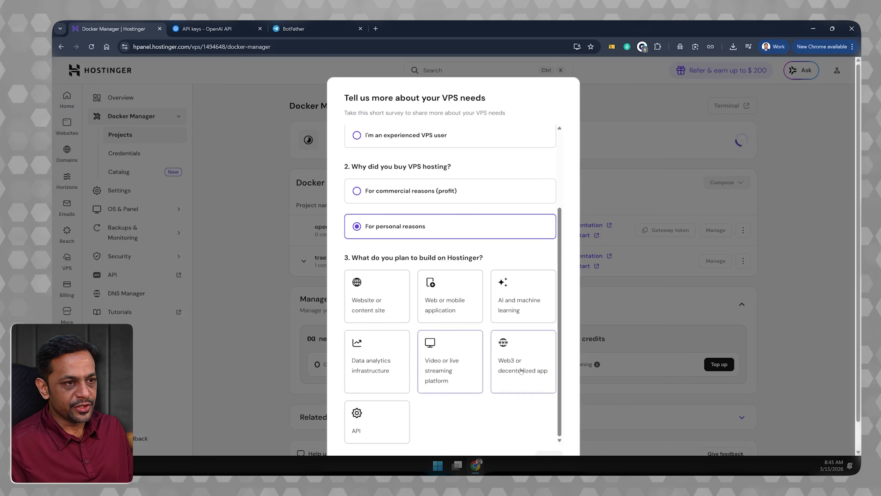
{"action": "left_click", "coordinate": [502, 384]}
{"action": "left_click", "coordinate": [372, 422]}
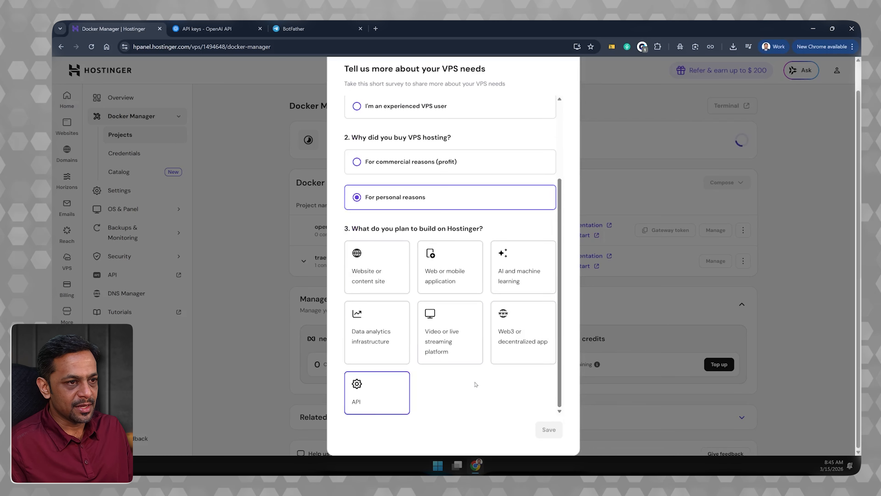
- Choose "AI and machine learning" as the planned build in the survey and save the answers
{"action": "left_click", "coordinate": [520, 271]}
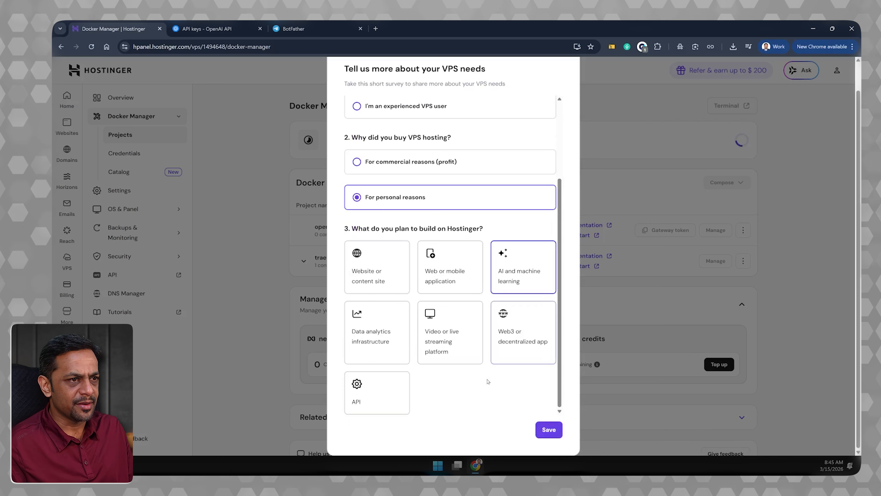
{"action": "left_click", "coordinate": [548, 429]}
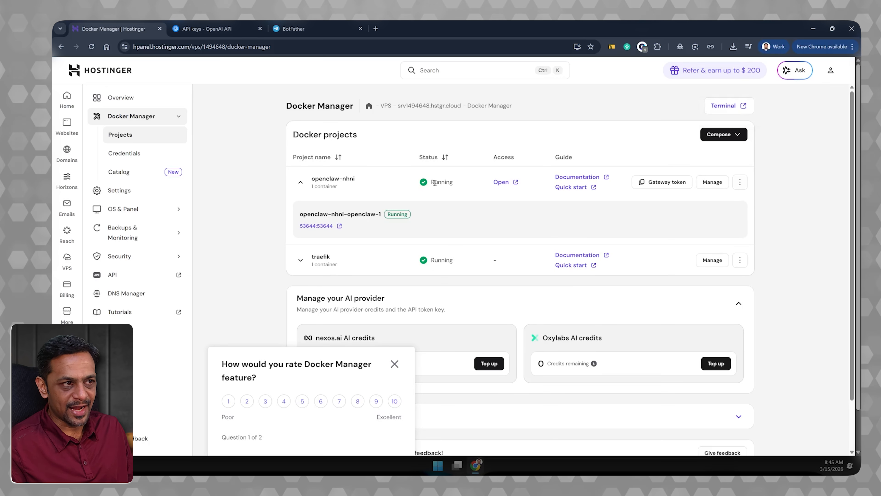
- Open the running openclaw container's web interface on port 53644 and proceed despite the insecure connection
{"action": "left_click", "coordinate": [315, 226]}
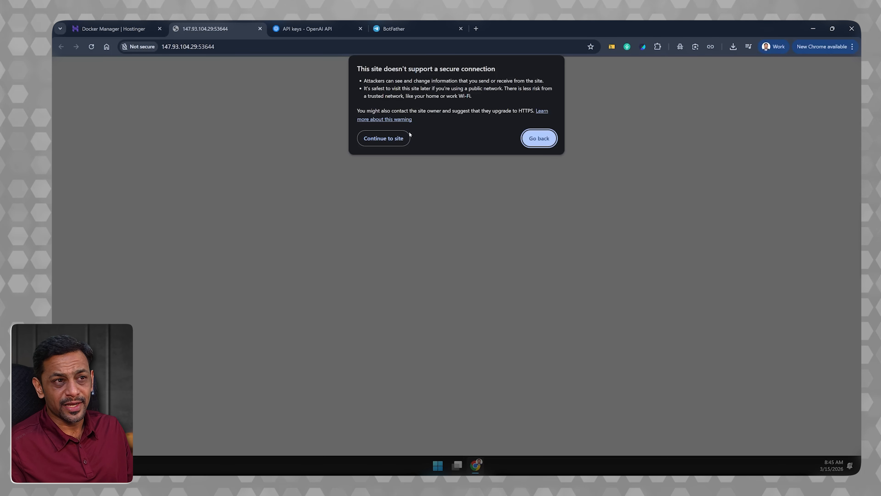
{"action": "left_click", "coordinate": [382, 139]}
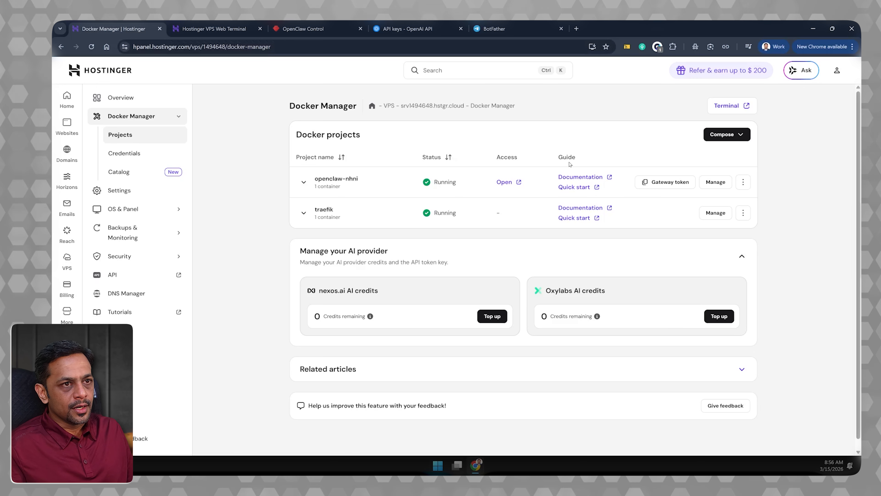
- Examine where the VPS Overview and Docker Manager pages in Hostinger offer the OpenClaw gateway token
{"action": "left_click", "coordinate": [120, 99]}
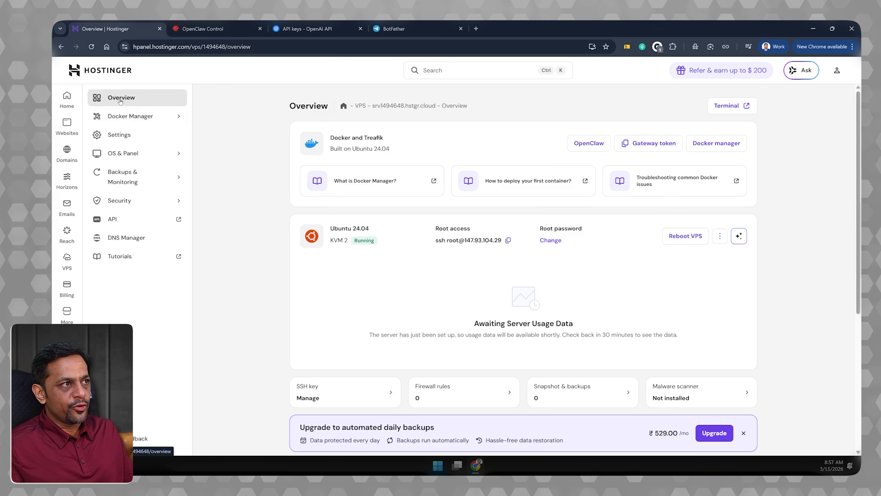
{"action": "left_click", "coordinate": [708, 145]}
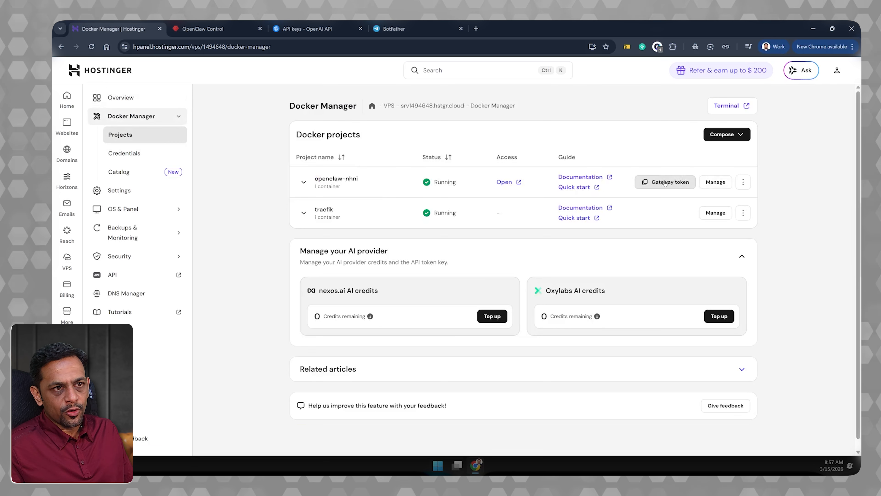
{"action": "left_click", "coordinate": [135, 97]}
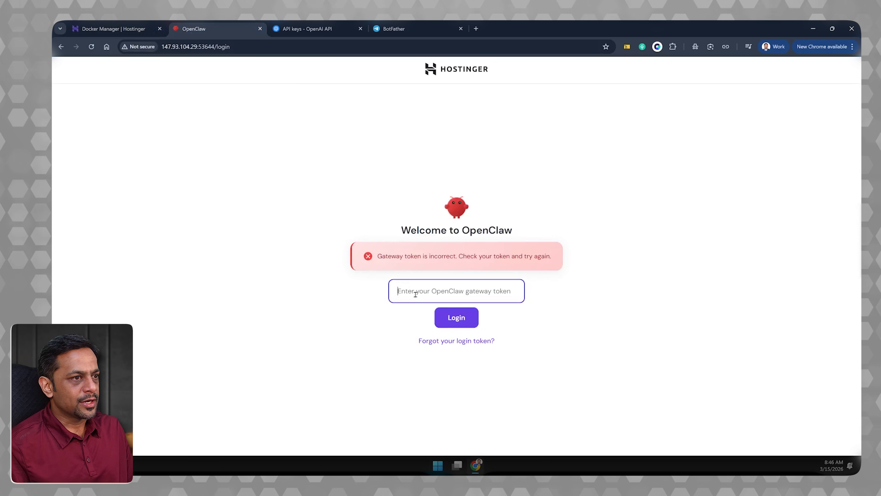
- Log in to OpenClaw by pasting the gateway token and let its environment start
{"action": "left_click", "coordinate": [415, 292]}
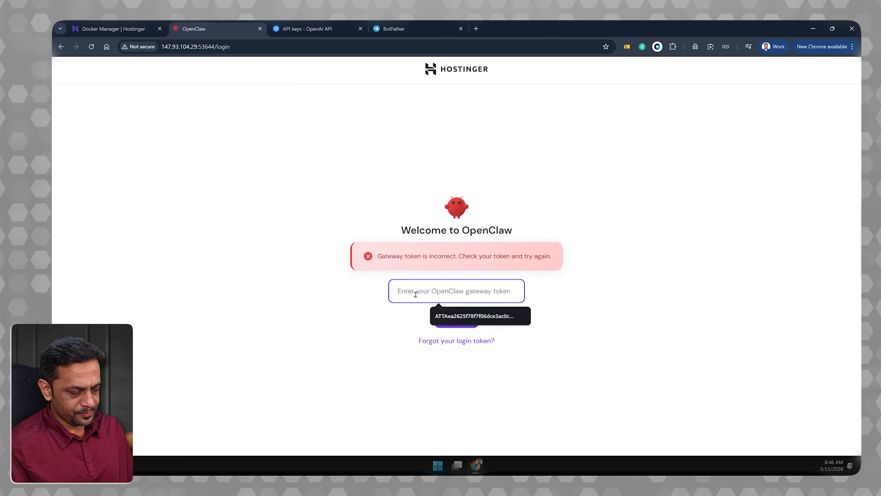
{"action": "key", "text": "ctrl+v"}
{"action": "left_click", "coordinate": [456, 316]}
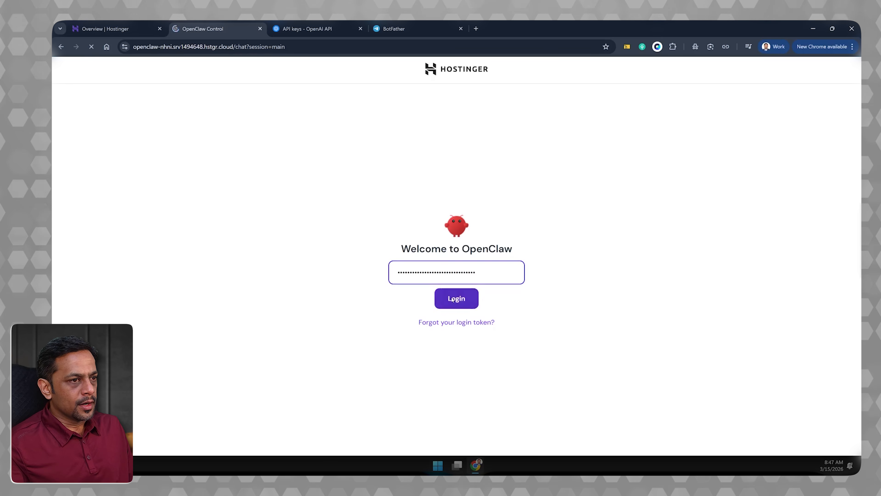
{"action": "left_click", "coordinate": [452, 299]}
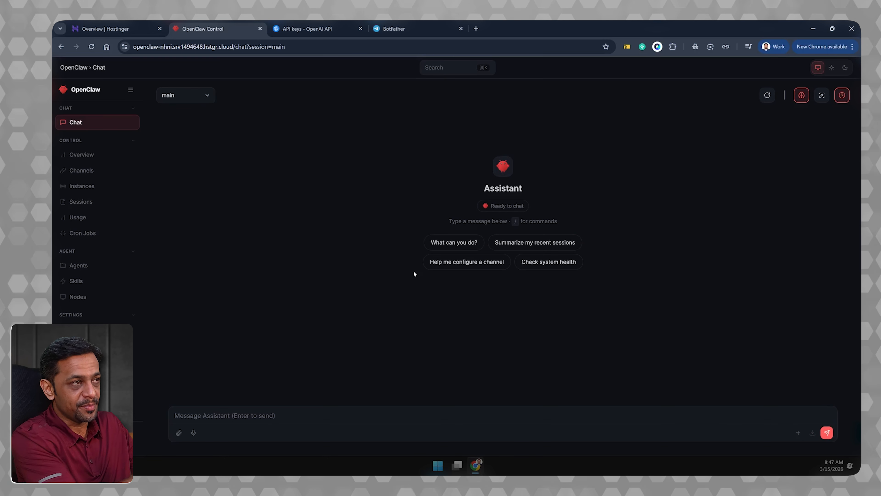
- Send the message "Hey" to the assistant in OpenClaw's main chat session
{"action": "left_click", "coordinate": [269, 418]}
{"action": "type", "text": "Hey"}
{"action": "key", "text": "Return"}
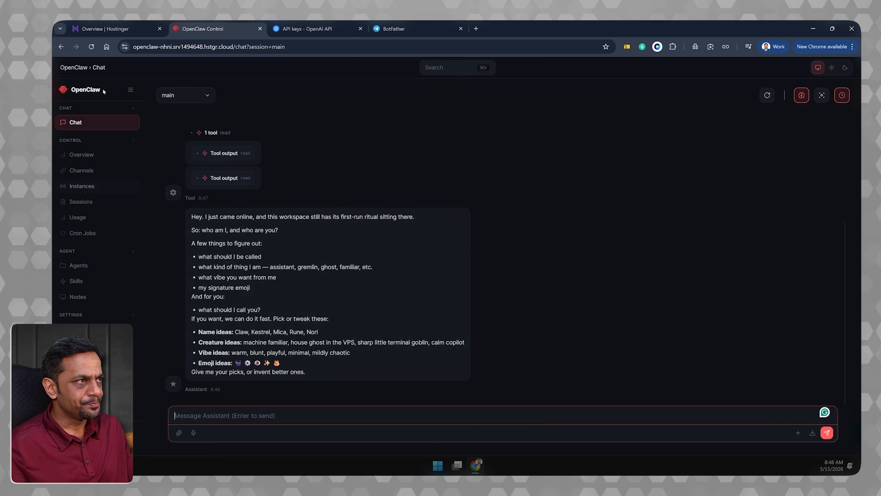
- Return to the Hostinger VPS Overview page in its open browser tab
{"action": "left_click", "coordinate": [103, 29]}
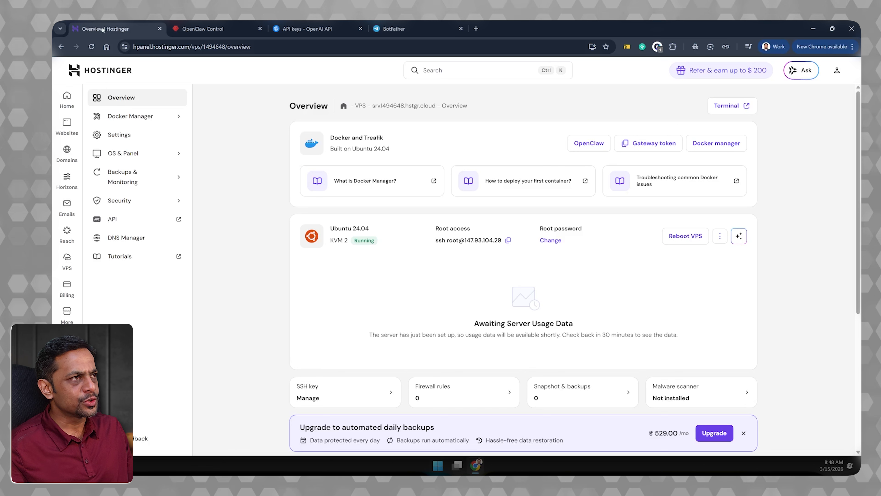
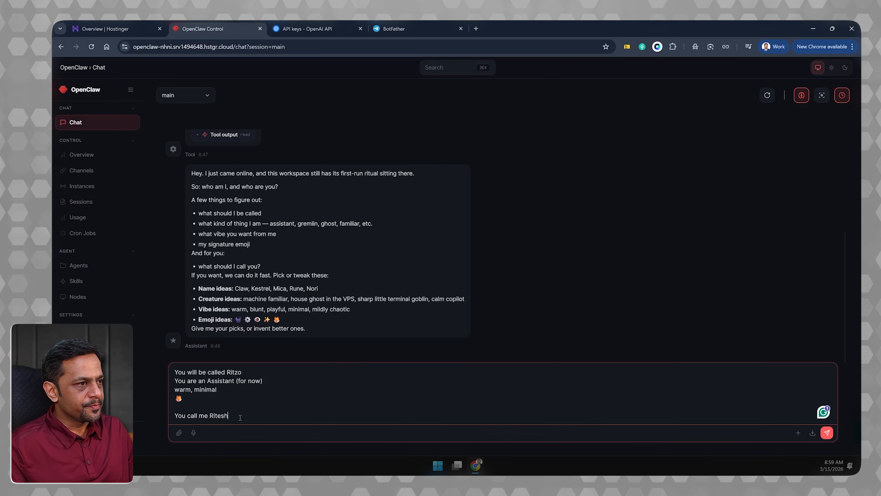
- Send the assistant its identity (Ritzo, Assistant, warm and minimal, plus the owner's name) and ask "Is my telegram account connected?"
{"action": "key", "text": "Return"}
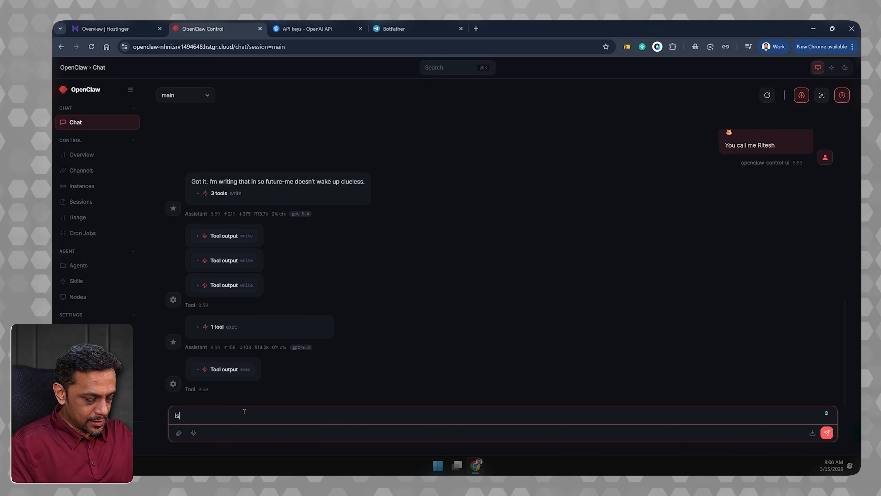
{"action": "type", "text": "Is my telegr"}
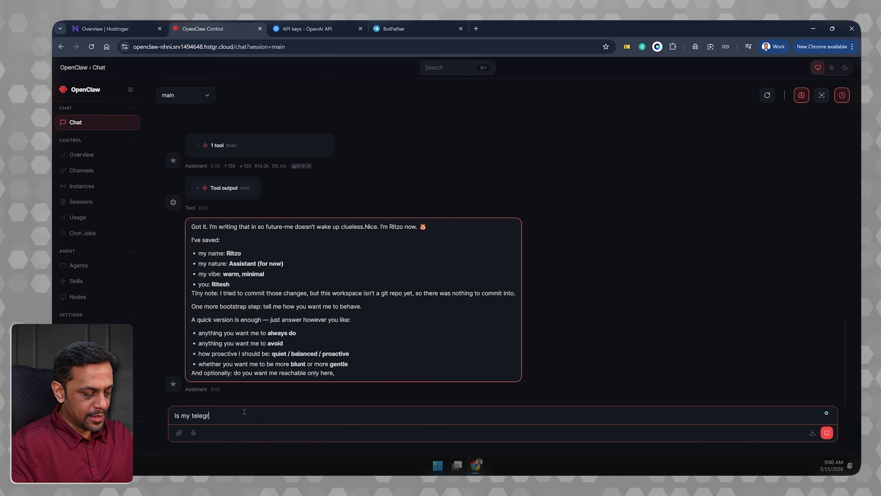
{"action": "type", "text": "am account connected?"}
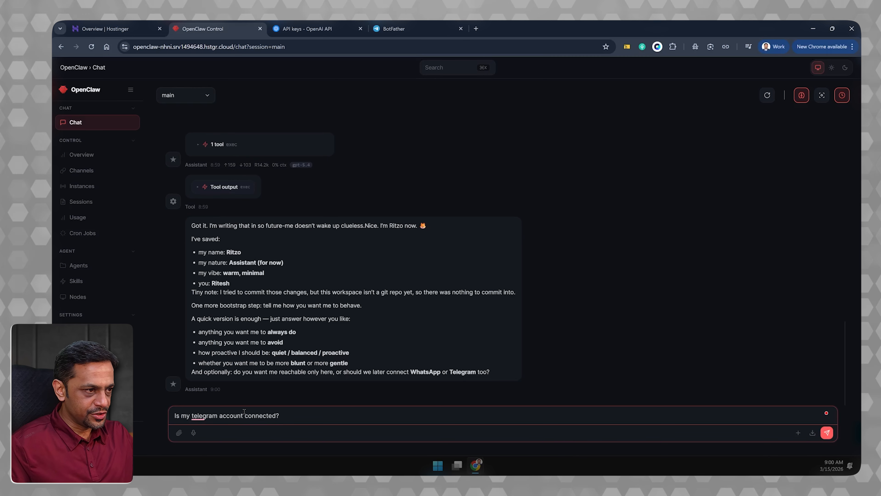
{"action": "key", "text": "Return"}
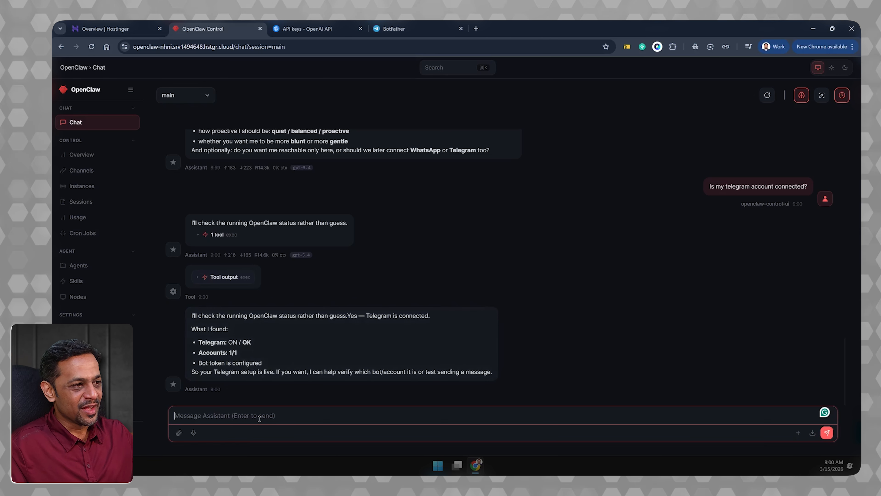
- Send the assistant the request "Test sending a message" in the main chat session
{"action": "type", "text": "Test se"}
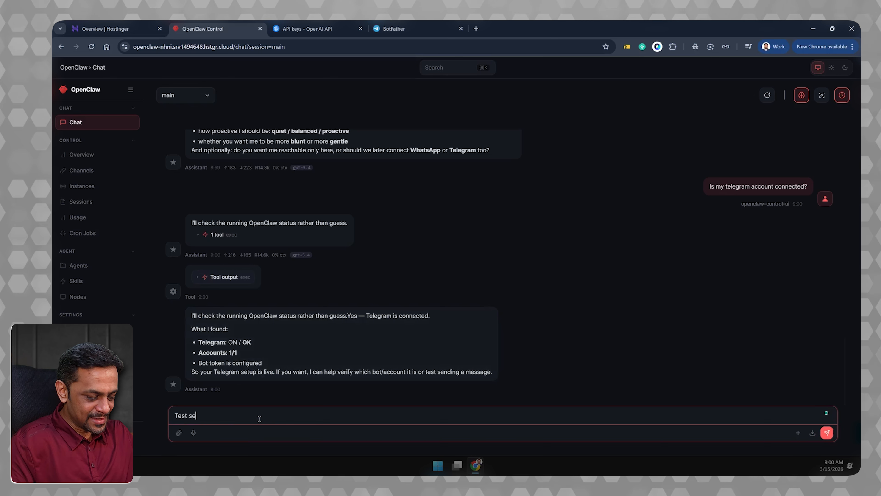
{"action": "type", "text": "nding a message"}
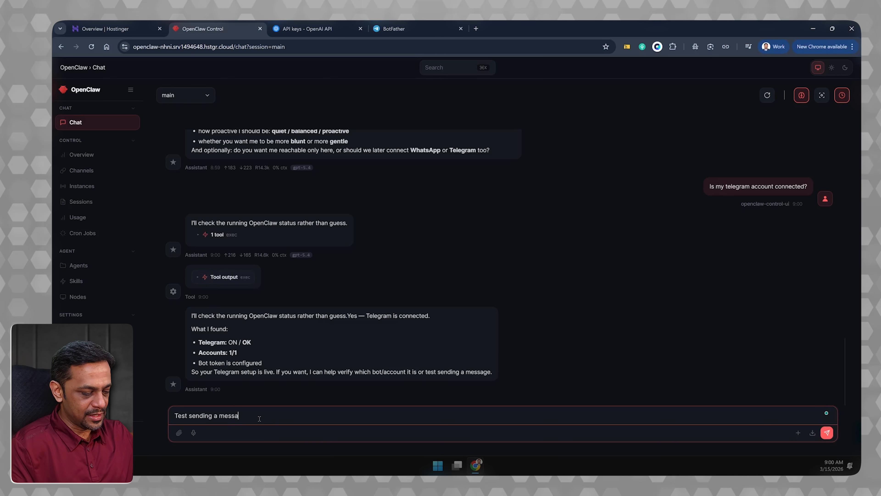
{"action": "key", "text": "Return"}
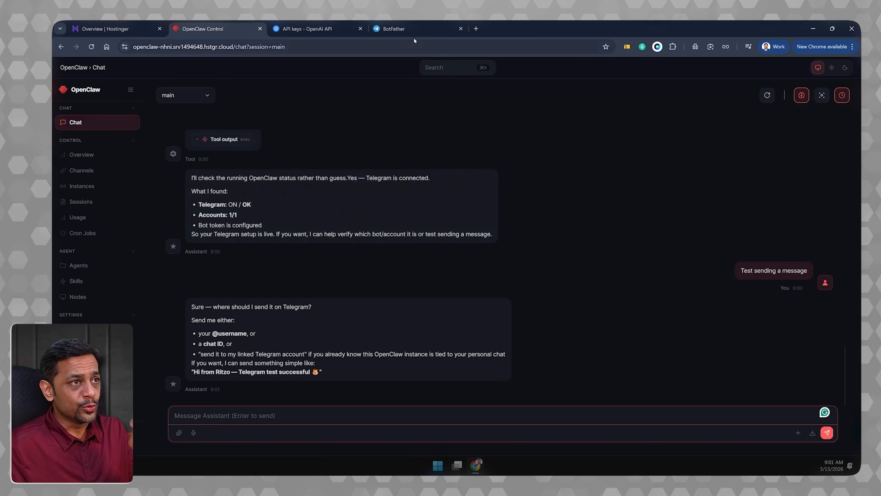
- Switch to Telegram, open the ritz7ai_bot chat through the link in BotFather's message, and start the bot
{"action": "left_click", "coordinate": [410, 30]}
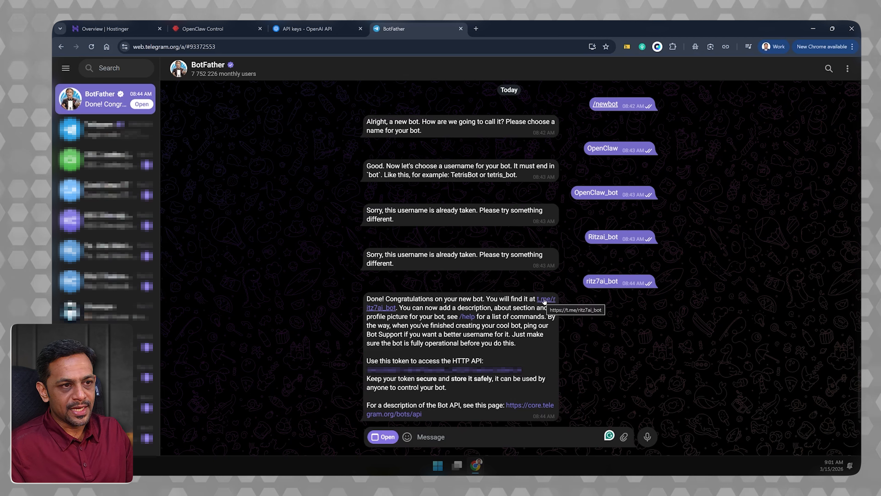
{"action": "left_click", "coordinate": [383, 308]}
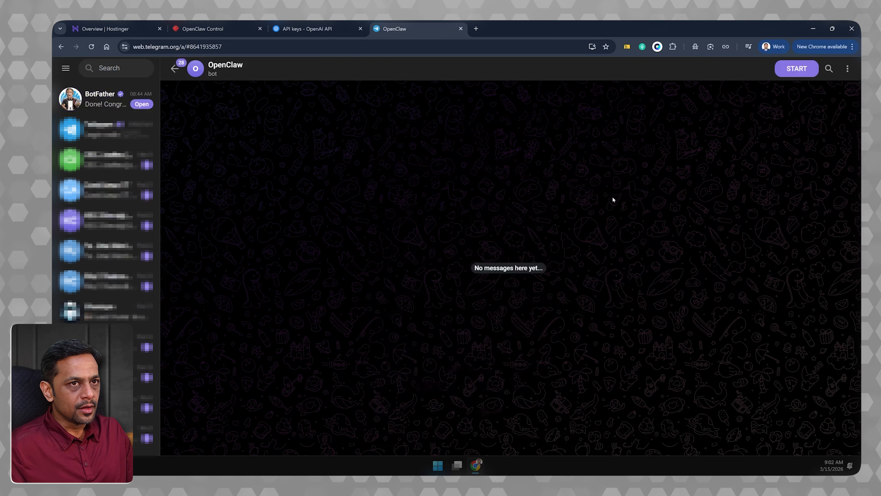
{"action": "left_click", "coordinate": [797, 69]}
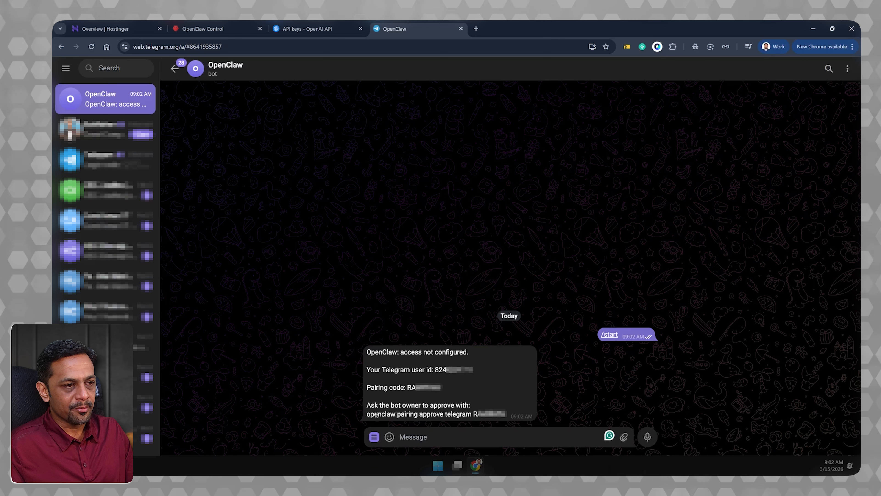
- Copy the Telegram pairing approval command with its pairing code from the bot's reply and send it in OpenClaw's main chat
{"action": "left_click_drag", "start_coordinate": [367, 416], "coordinate": [508, 417]}
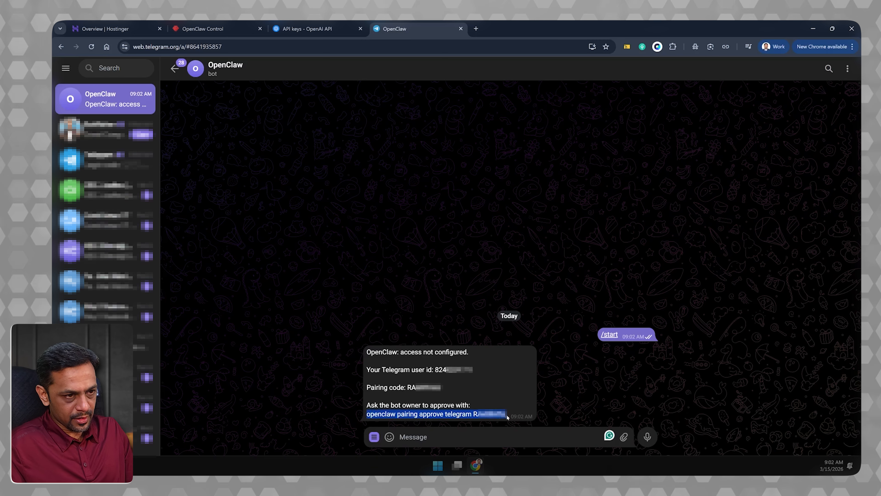
{"action": "key", "text": "ctrl+2"}
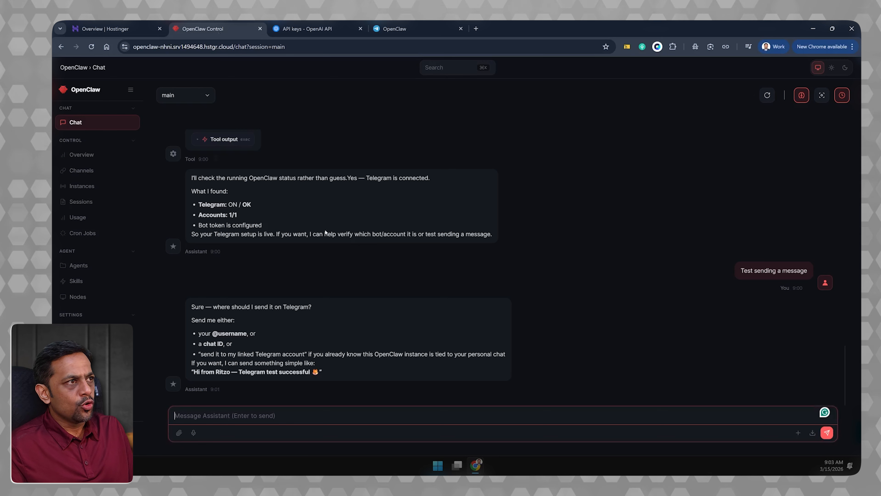
{"action": "key", "text": "ctrl+v"}
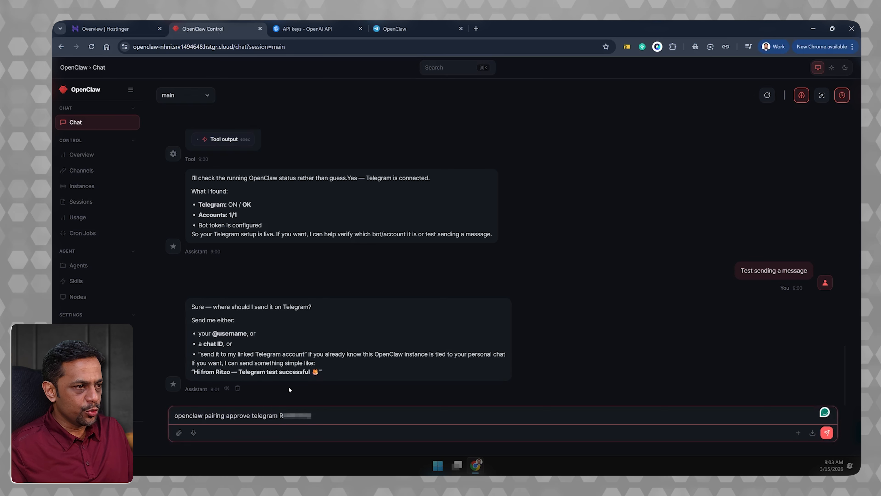
{"action": "key", "text": "Return"}
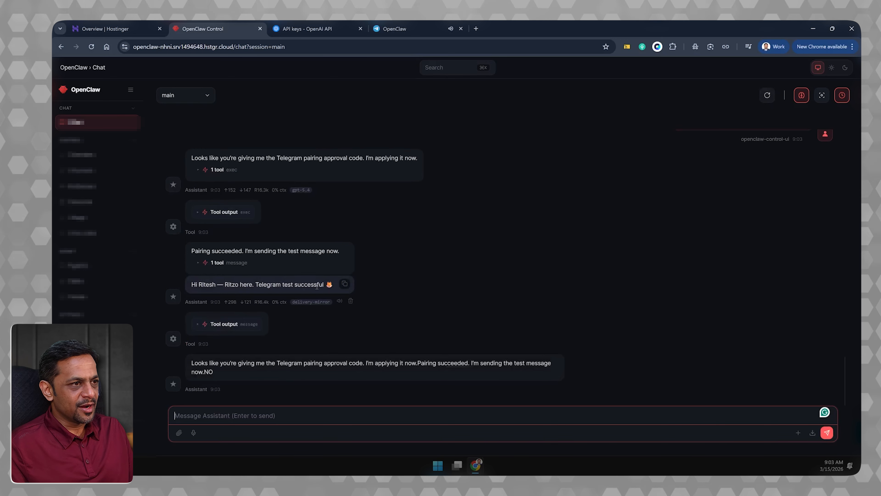
- Check the bot's Telegram chat for the assistant's test message and return to the OpenClaw chat
{"action": "left_click", "coordinate": [399, 29]}
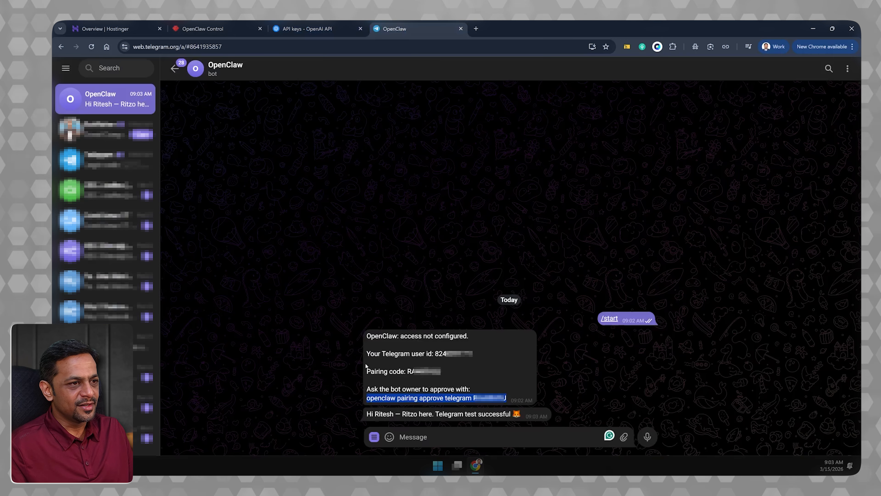
{"action": "left_click", "coordinate": [364, 355]}
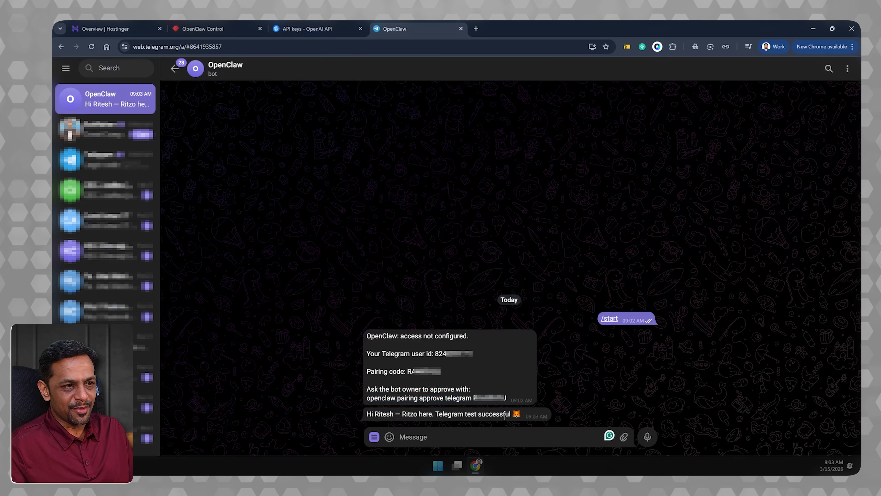
{"action": "left_click", "coordinate": [221, 23]}
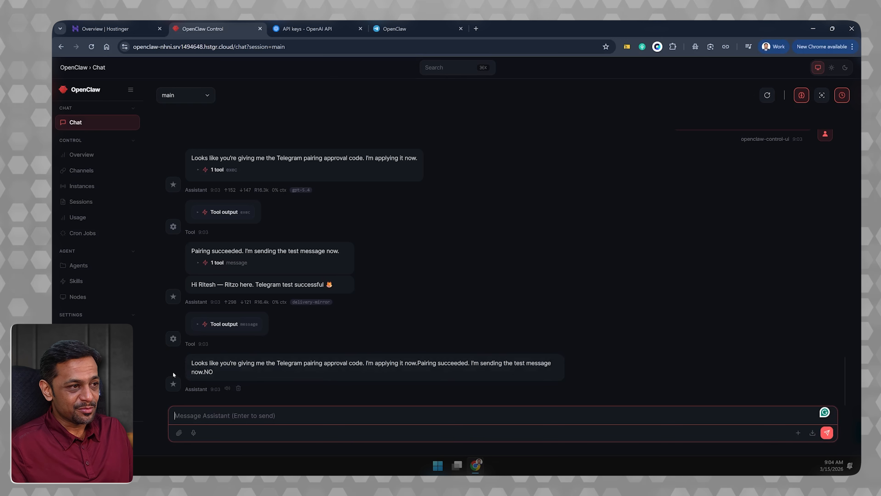
- Send the message "Hey, are we connected?" to the OpenClaw bot in Telegram
{"action": "left_click", "coordinate": [395, 29]}
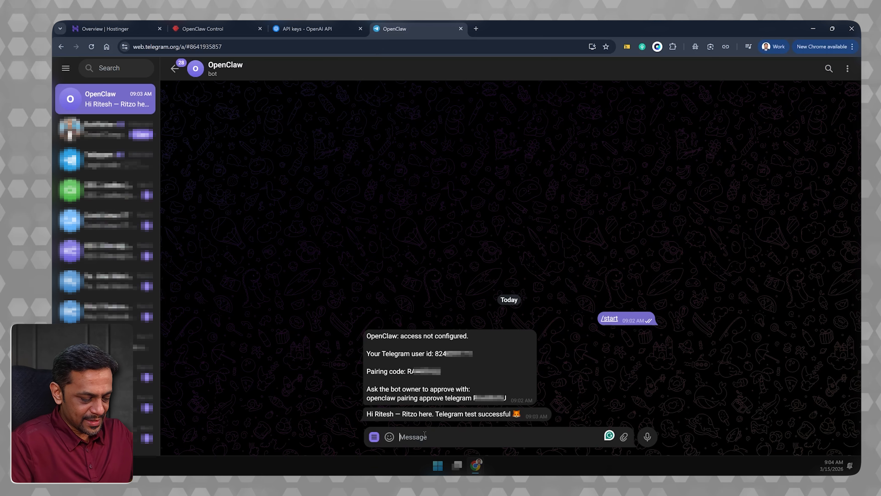
{"action": "type", "text": "Hey, are"}
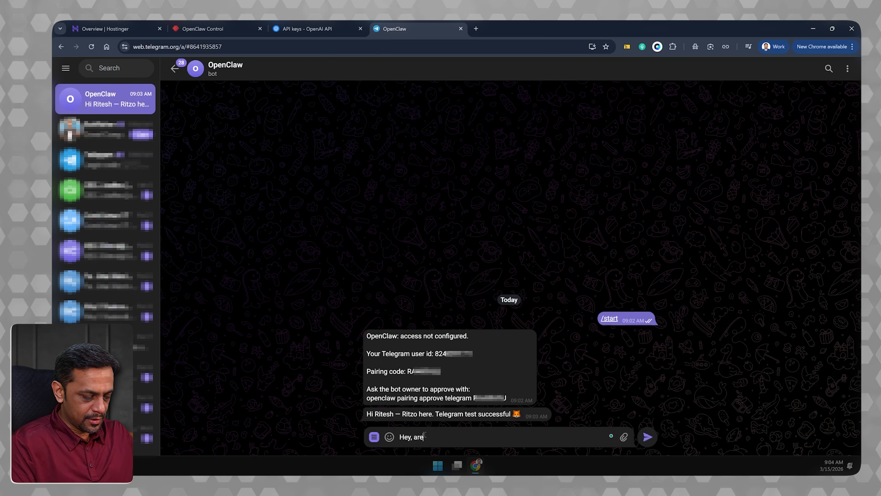
{"action": "type", "text": " we connected?"}
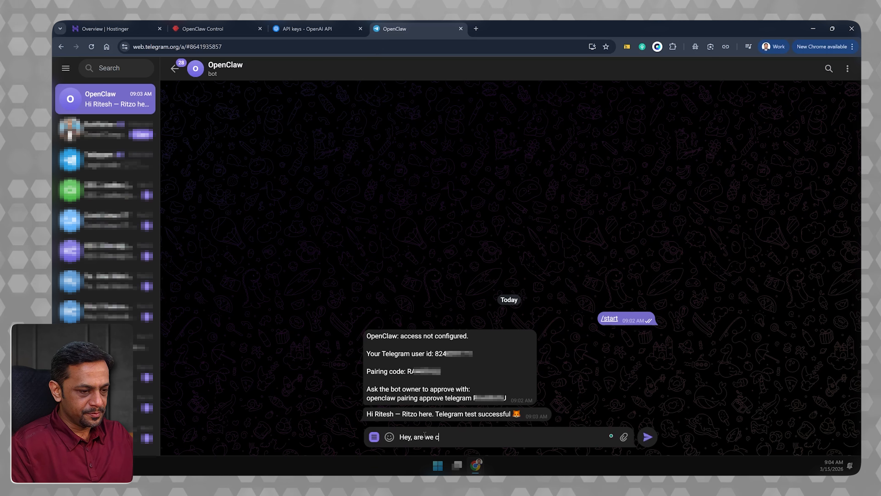
{"action": "key", "text": "Return"}
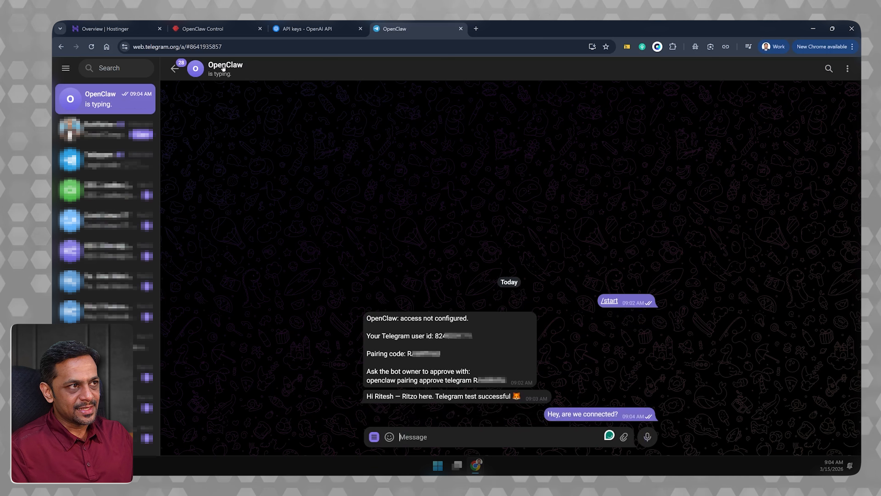